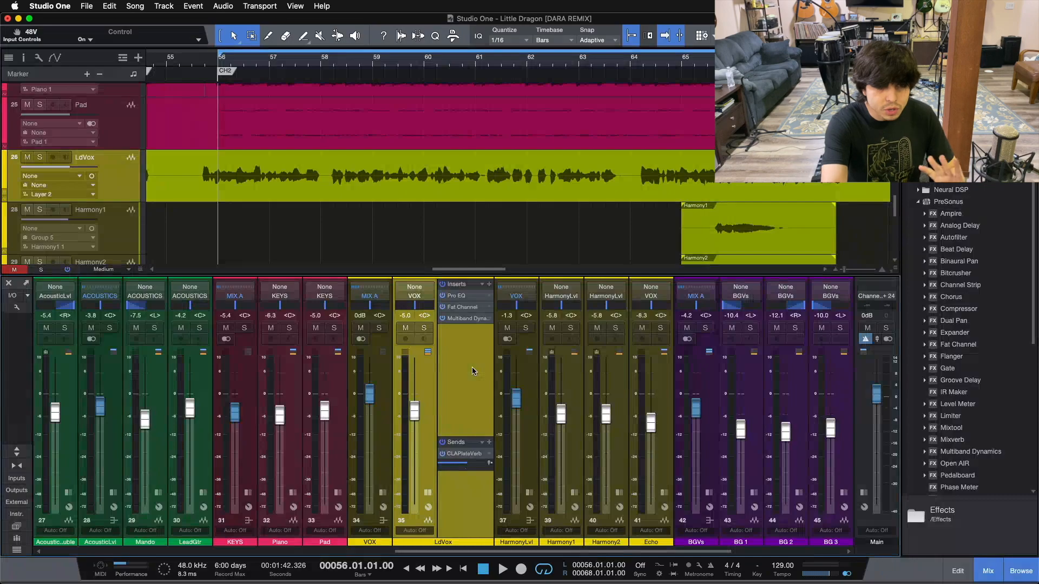
# Step: Solo the LdVox channel and mute its CLAPlateVerb send while playing the chorus from bar 56
pyautogui.press('space')
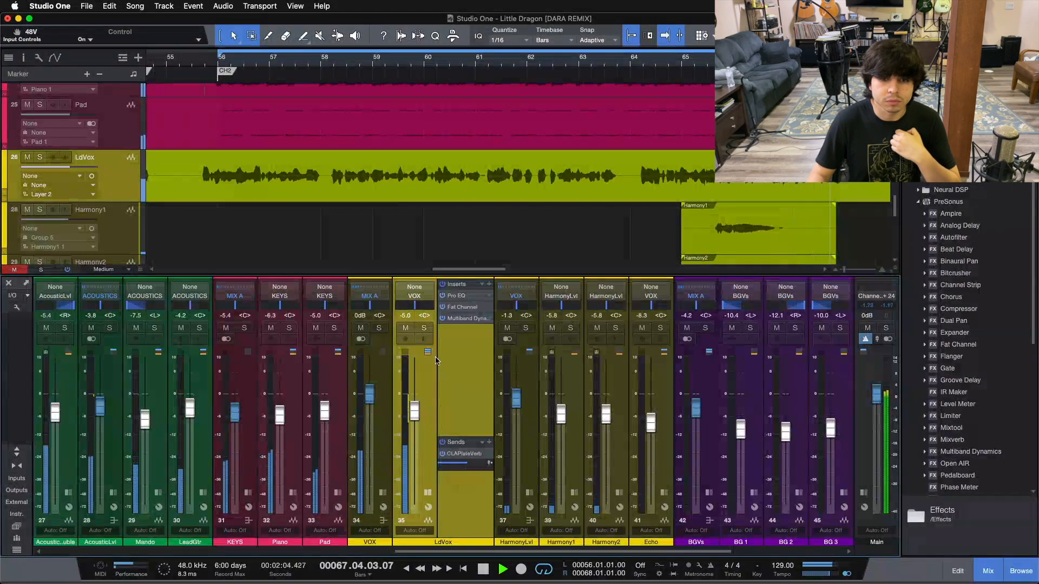
pyautogui.press('s')
pyautogui.click(442, 454)
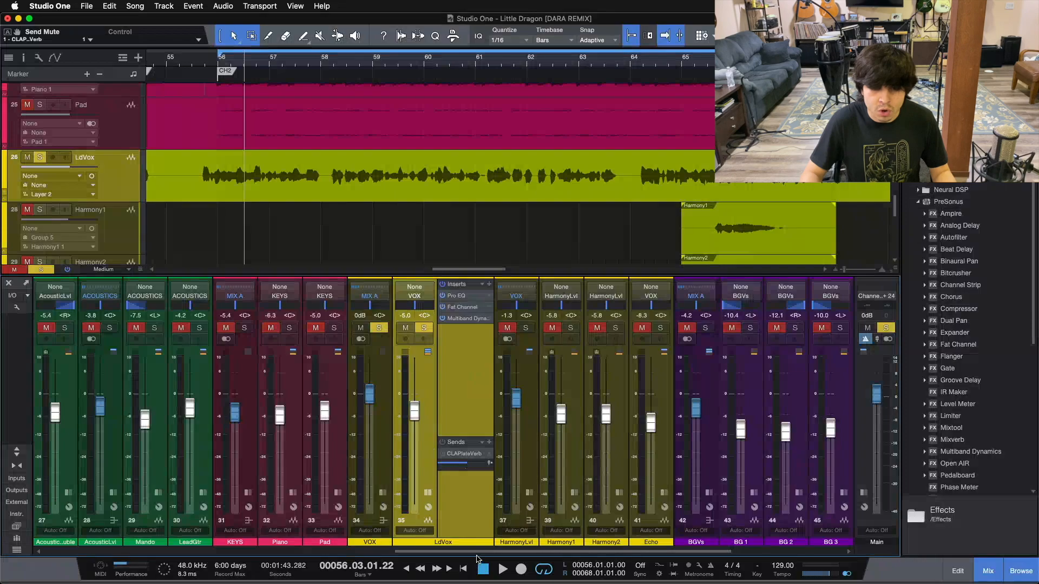
pyautogui.hscroll(-10, 337, 561)
pyautogui.moveTo(337, 561); pyautogui.dragTo(474, 556)
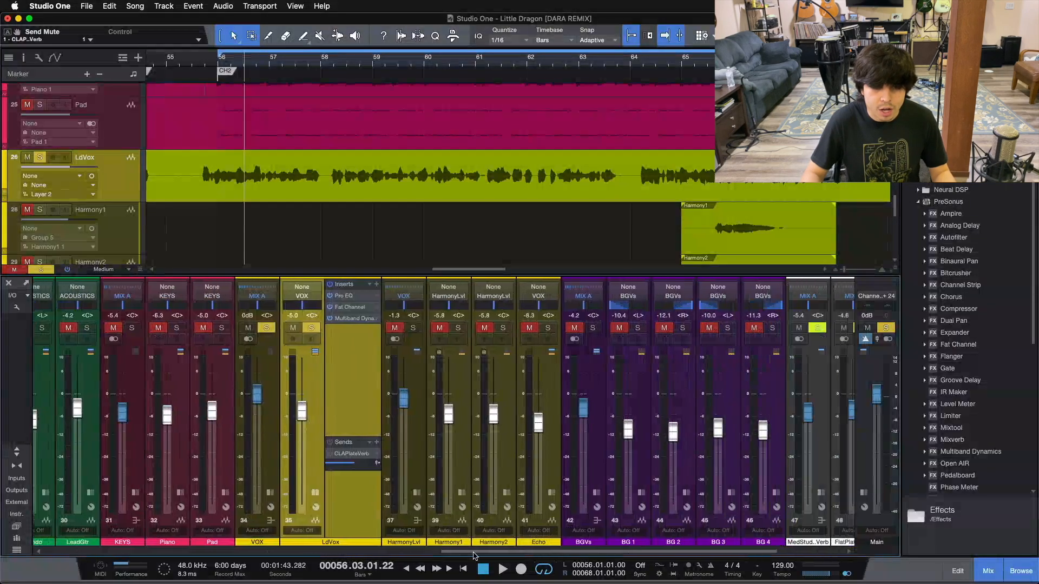
pyautogui.hscroll(-4, 453, 408)
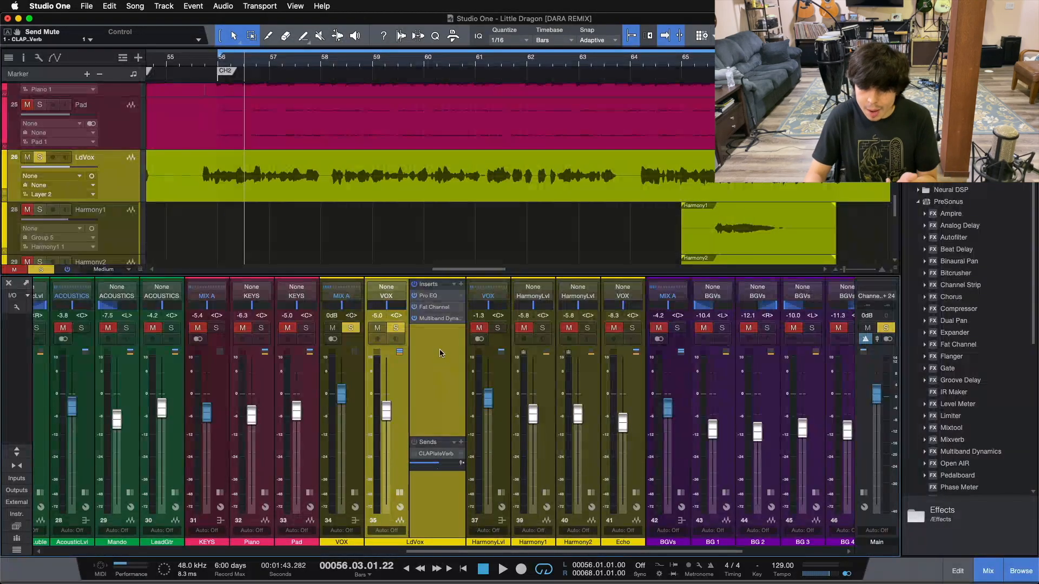
# Step: Open the Fat Channel insert of LdVox and show its FET compressor clear of the channel's insert list
pyautogui.click(436, 313)
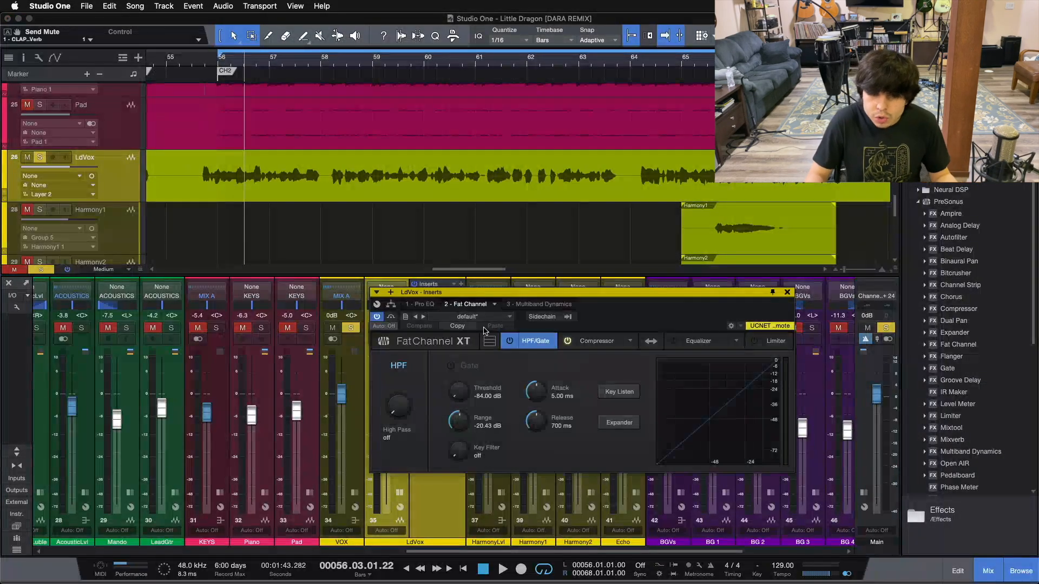
pyautogui.moveTo(615, 317); pyautogui.dragTo(715, 317)
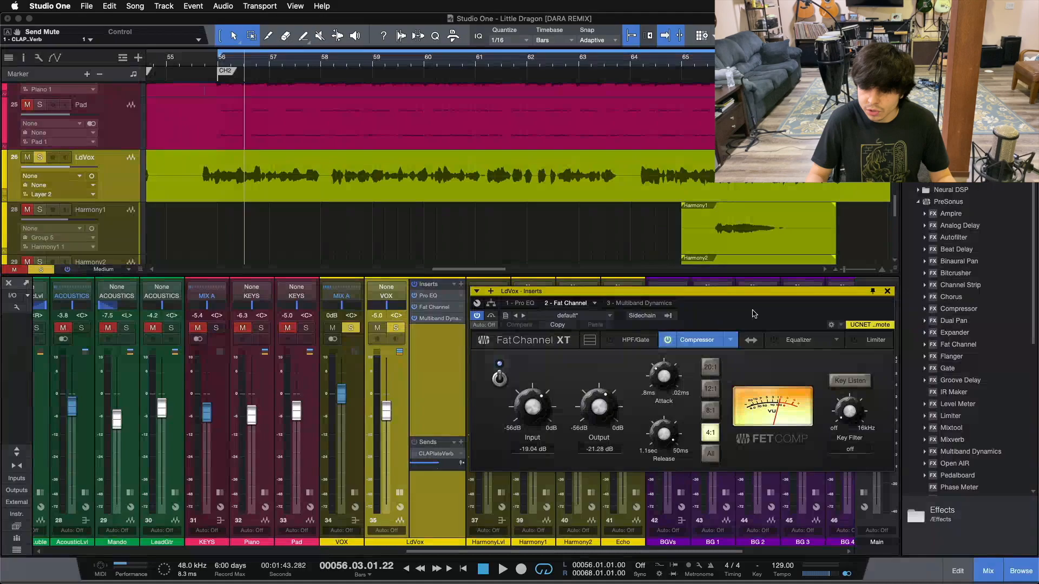
pyautogui.moveTo(754, 314); pyautogui.dragTo(715, 370)
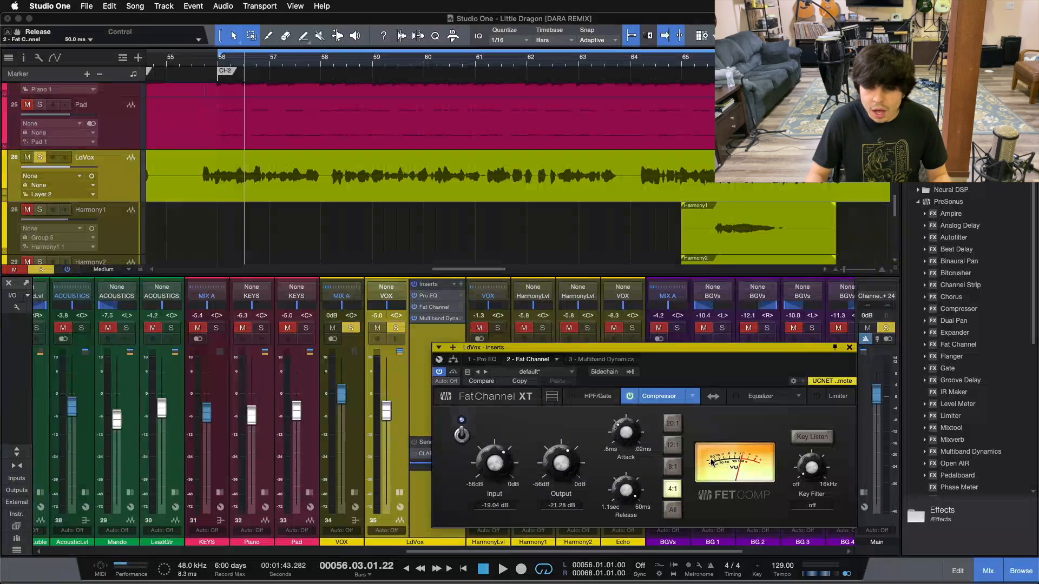
# Step: Play the soloed lead vocal from bar 56 and compare it with the Fat Channel compressor bypassed and active
pyautogui.press('space')
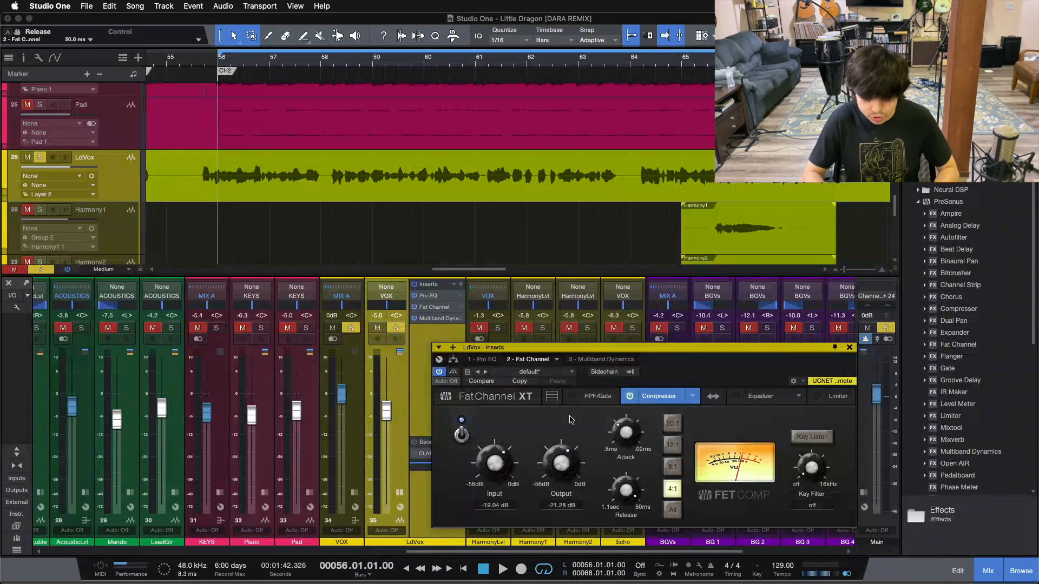
pyautogui.click(453, 371)
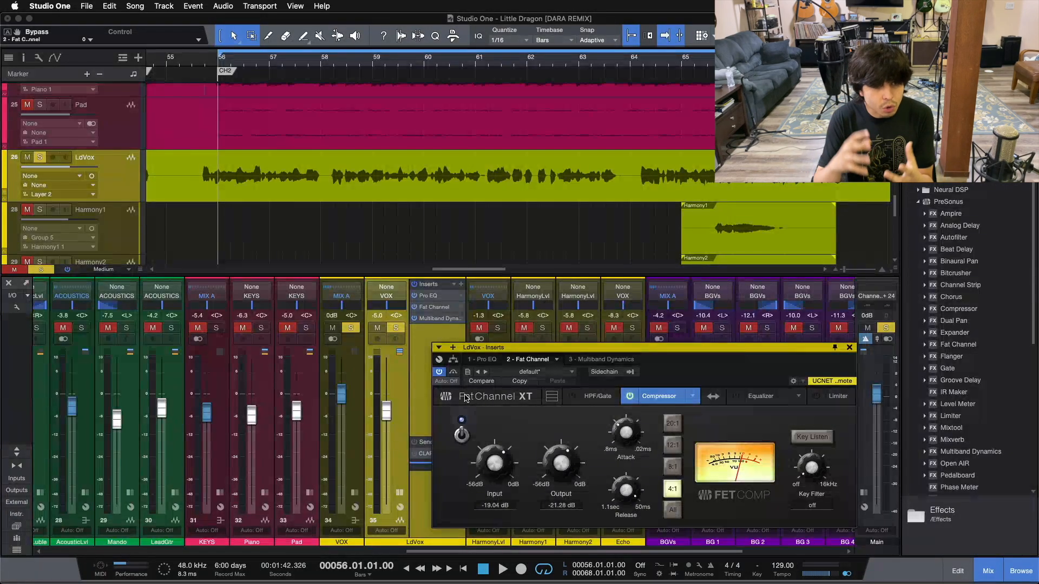
pyautogui.press(',')
pyautogui.press('KP_1')
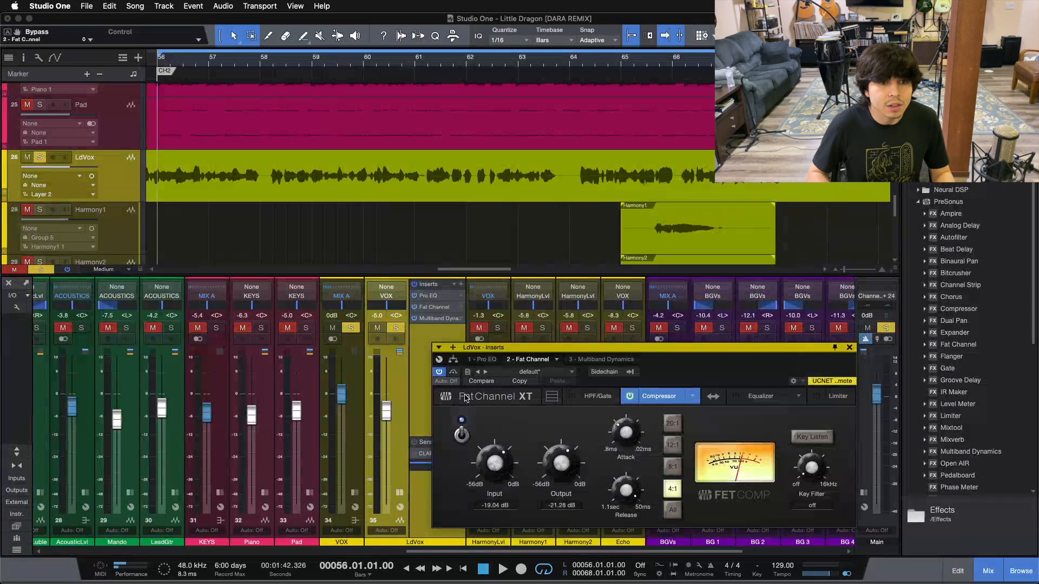
pyautogui.press('space')
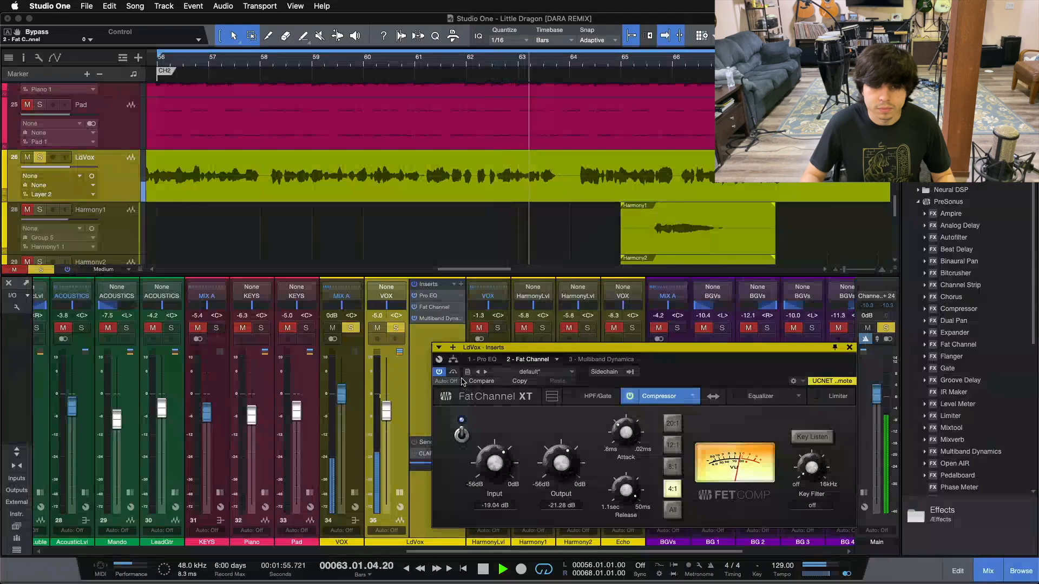
pyautogui.click(453, 373)
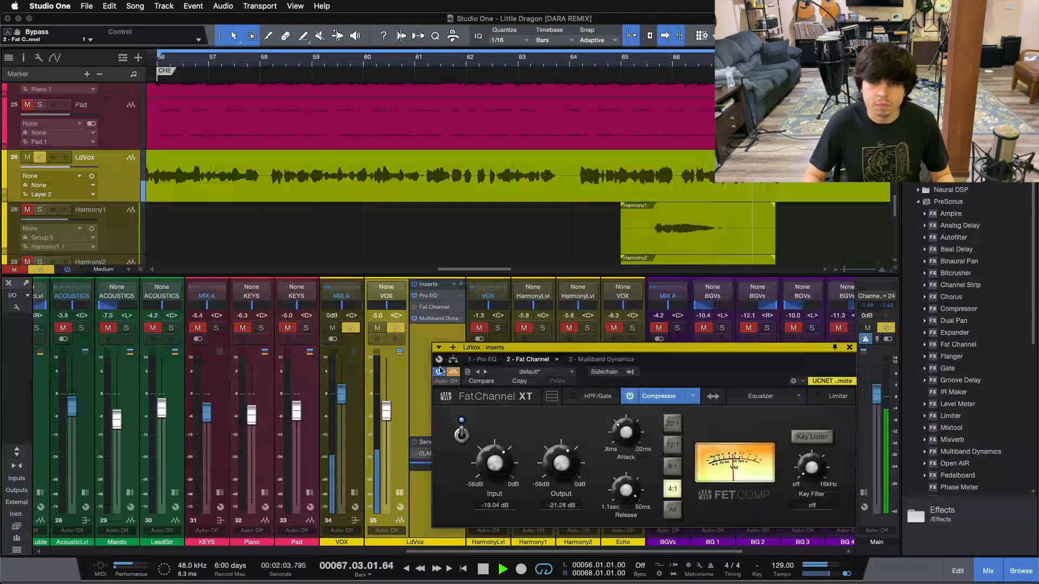
pyautogui.click(455, 374)
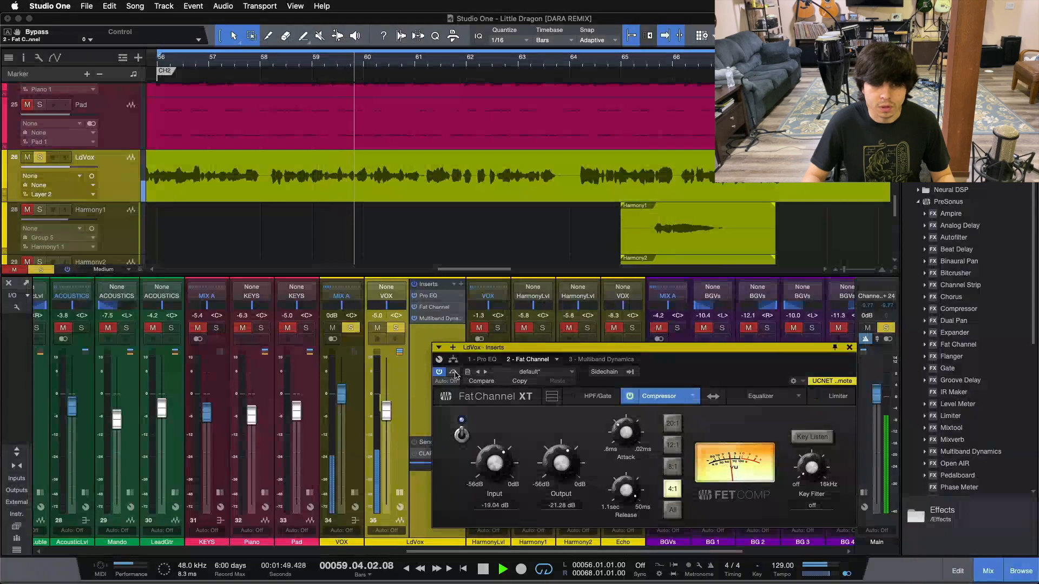
pyautogui.click(453, 373)
pyautogui.click(453, 373)
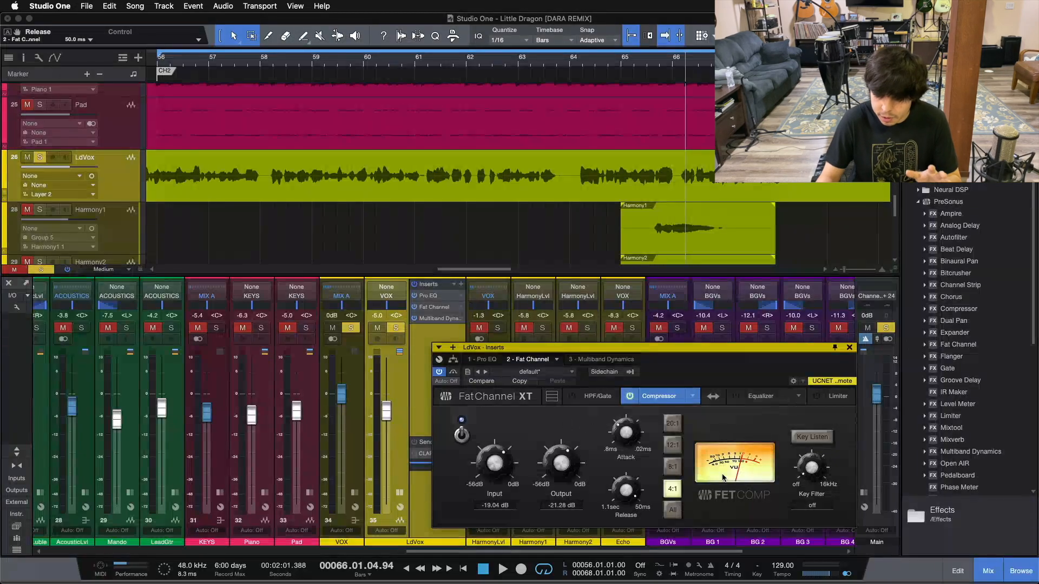
pyautogui.press('space')
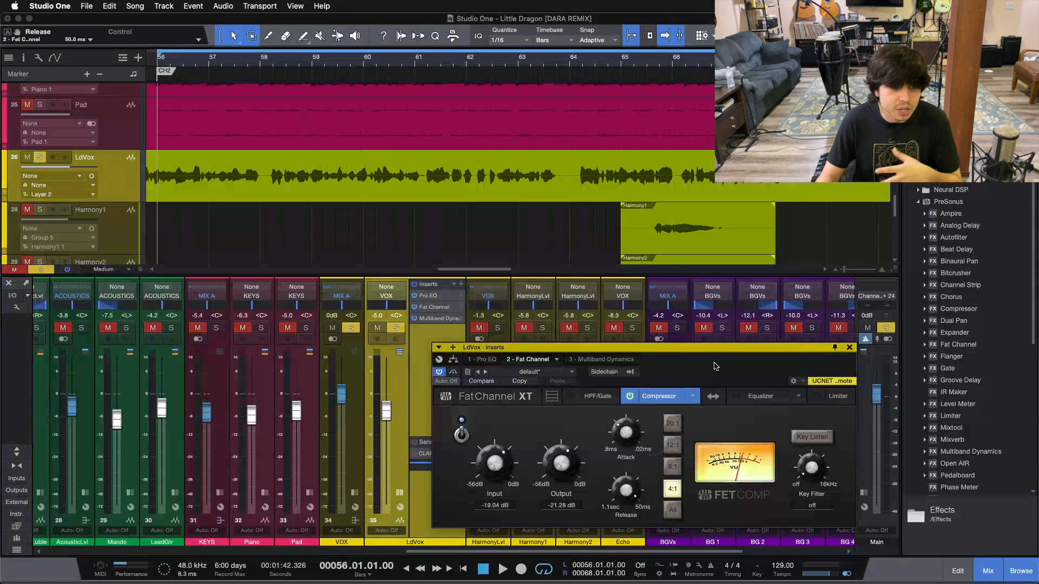
# Step: Replay the chorus vocal for a second bypass comparison of the Fat Channel and close its window
pyautogui.moveTo(715, 366); pyautogui.dragTo(697, 362)
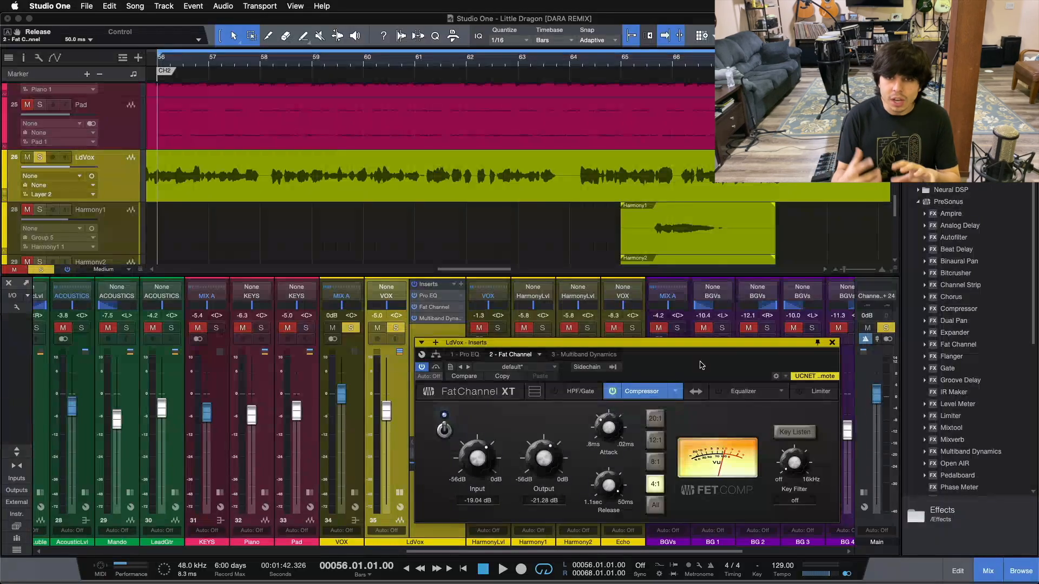
pyautogui.click(435, 368)
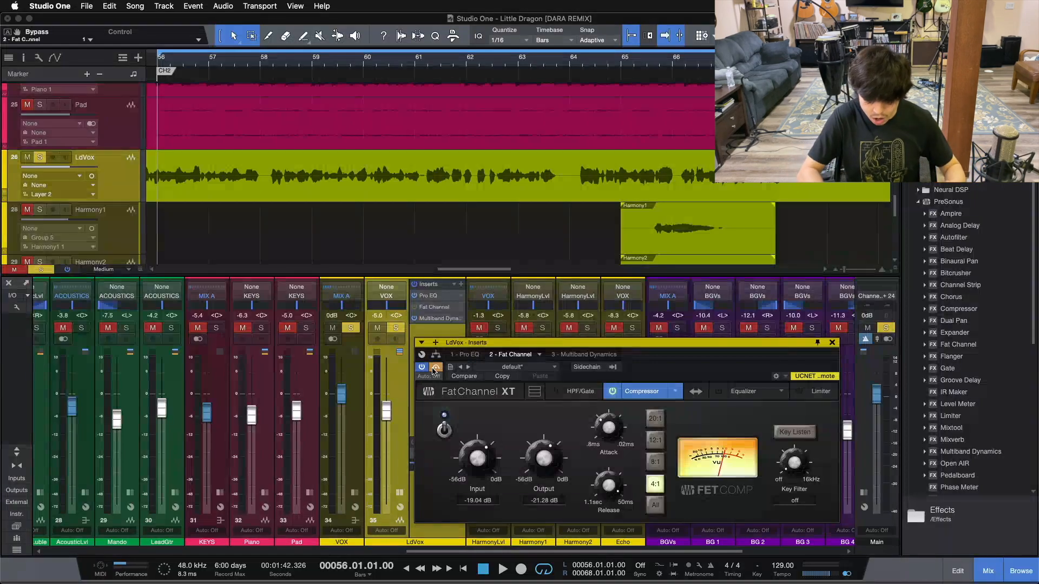
pyautogui.click(435, 368)
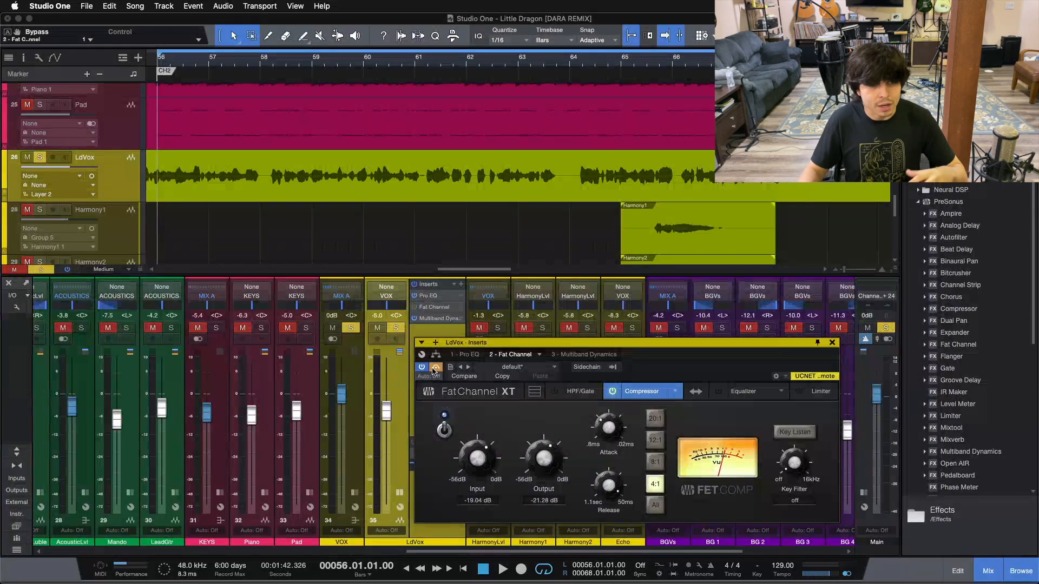
pyautogui.press('space')
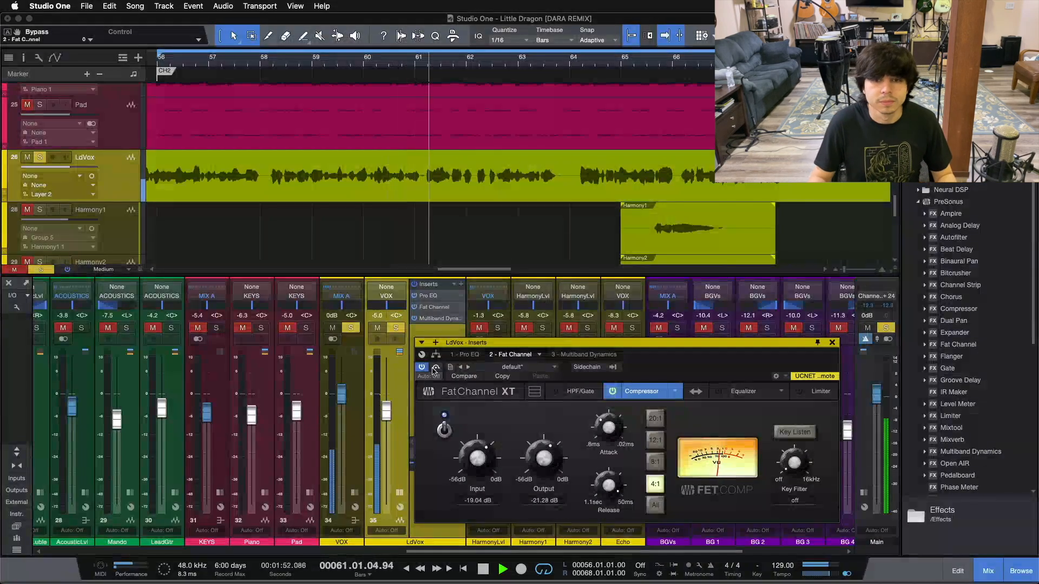
pyautogui.click(436, 368)
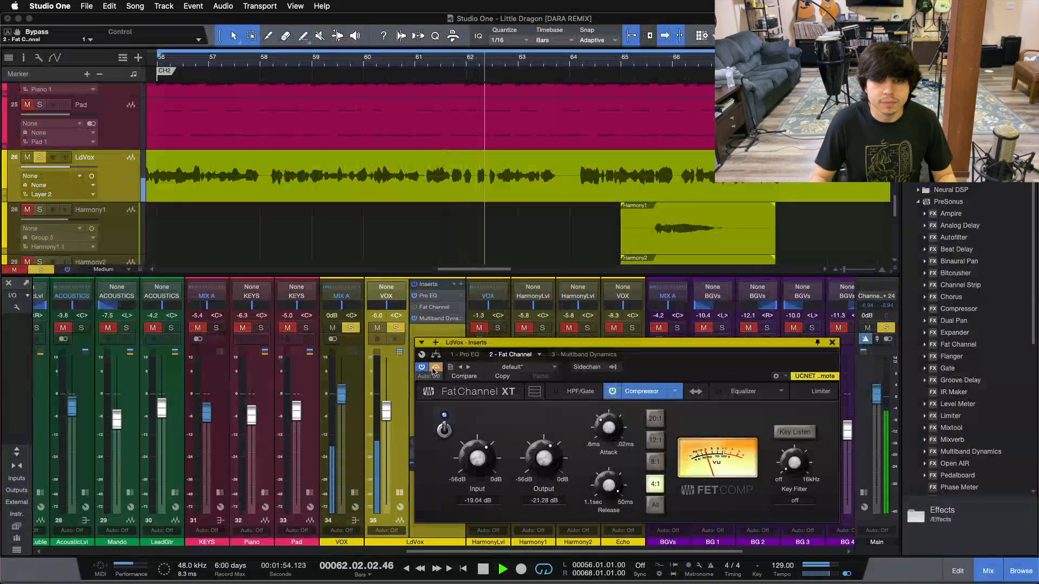
pyautogui.click(436, 368)
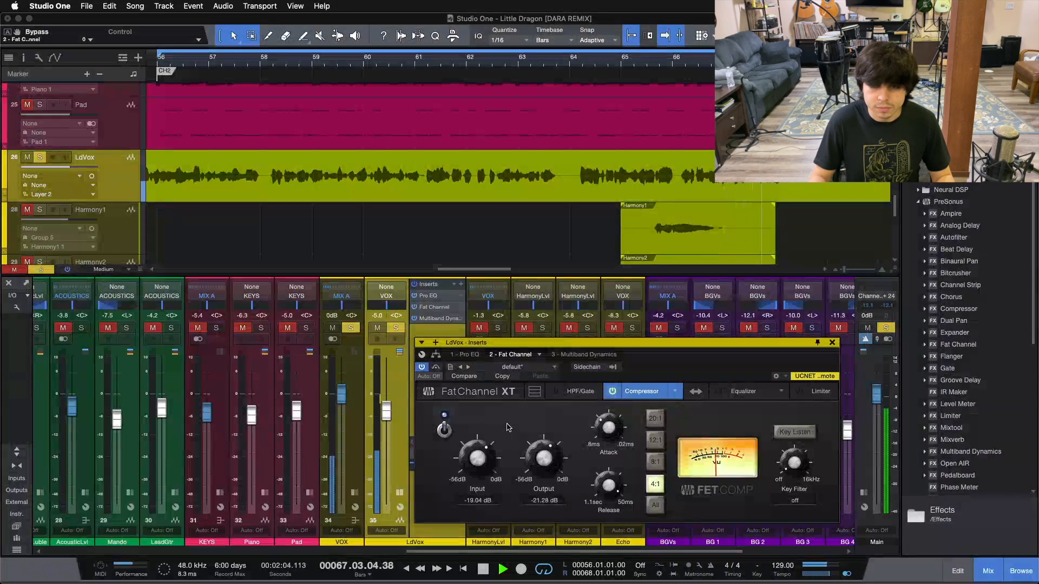
pyautogui.press('space')
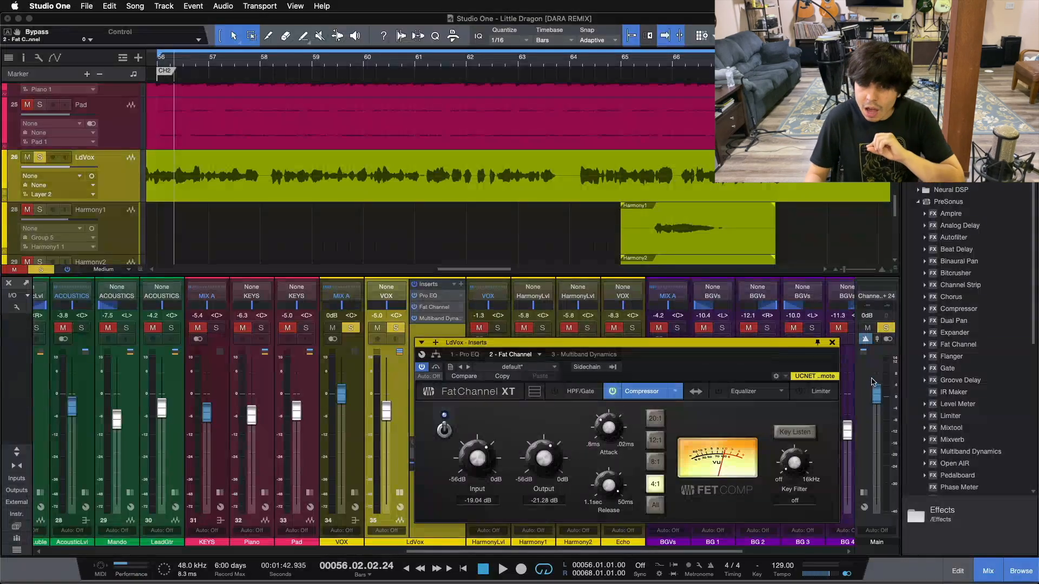
pyautogui.click(832, 343)
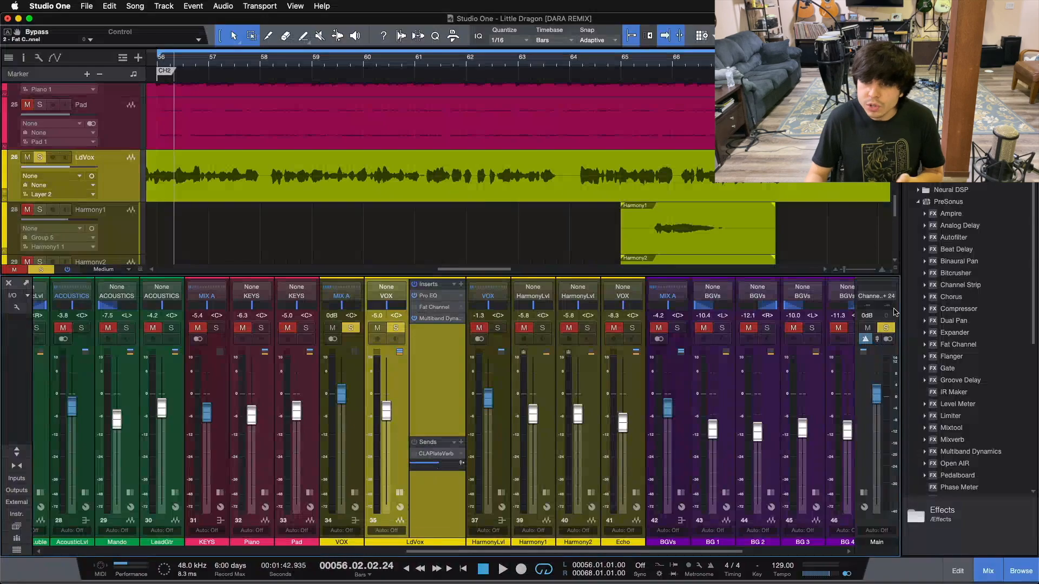
# Step: Add a Compressor to the LdVox inserts between Fat Channel and Multiband Dynamics and set its ratio to 4:1
pyautogui.moveTo(960, 309); pyautogui.dragTo(446, 314)
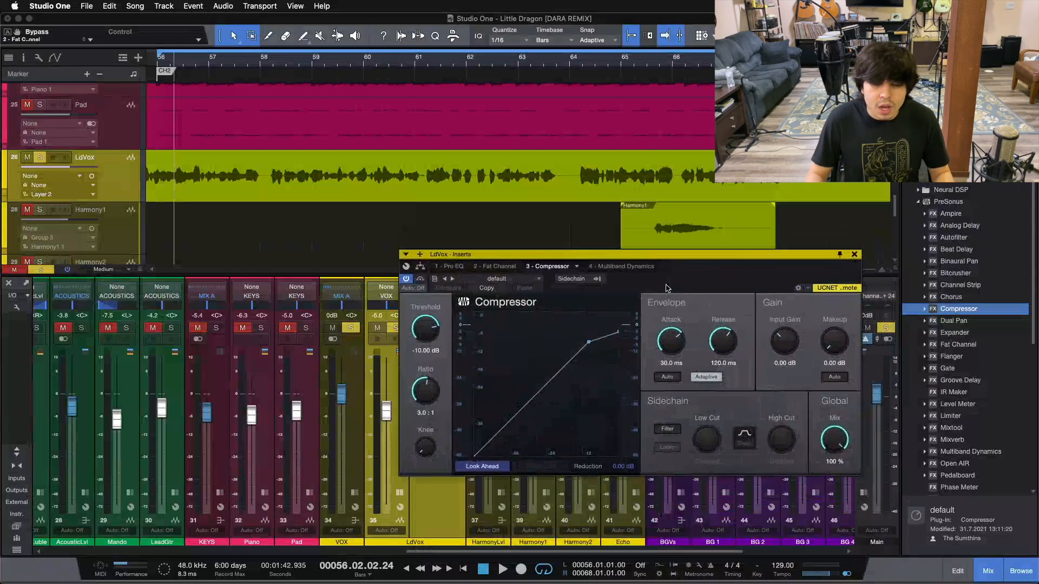
pyautogui.click(426, 427)
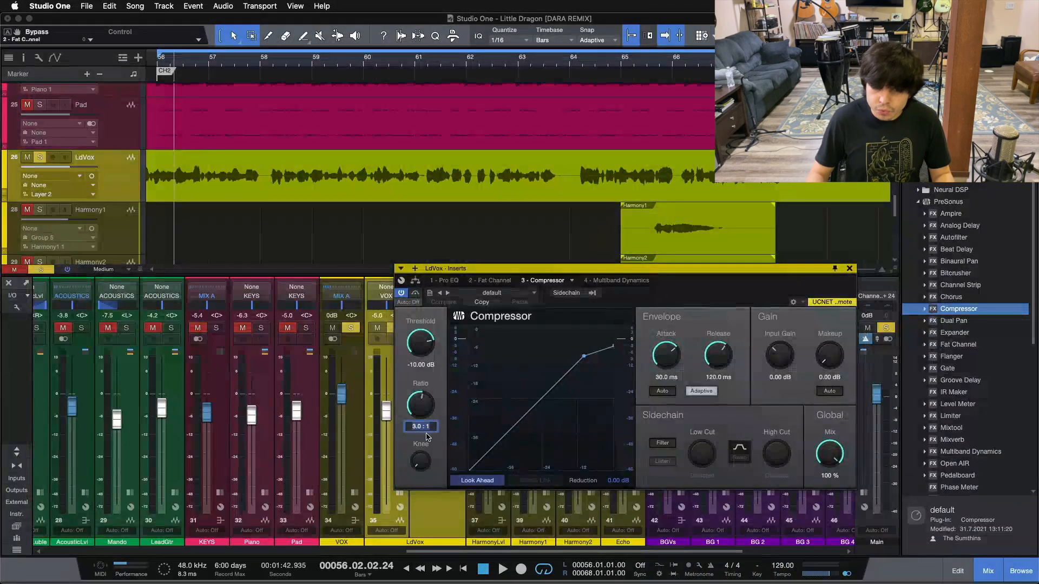
pyautogui.write('4')
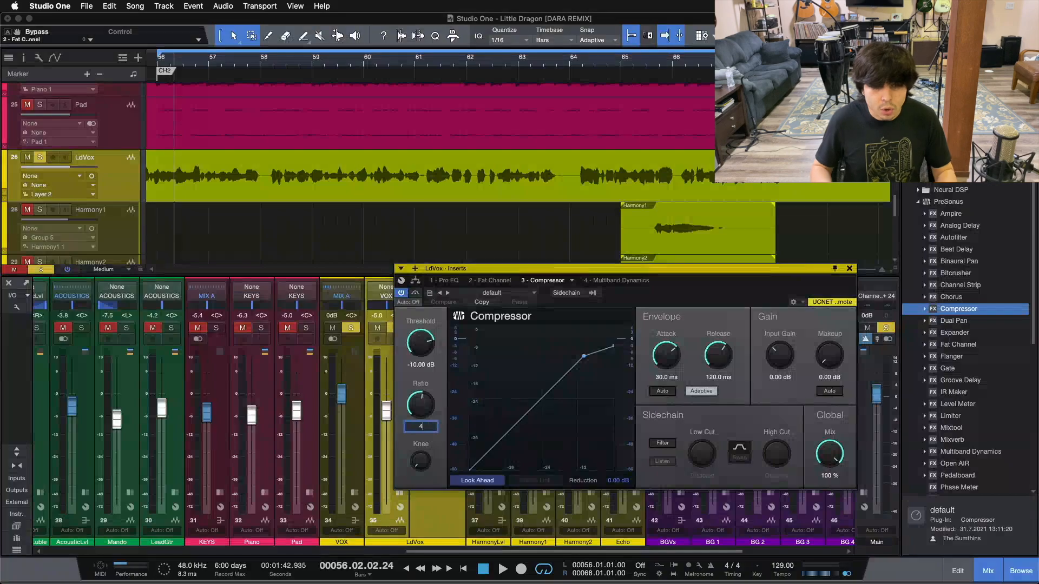
pyautogui.press('Return')
pyautogui.press('space')
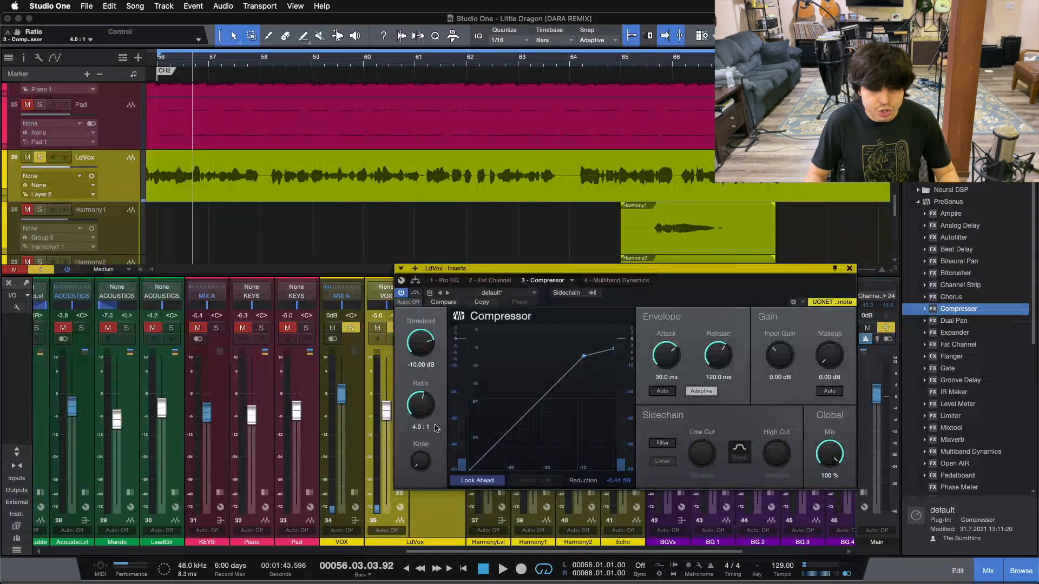
pyautogui.moveTo(436, 391); pyautogui.dragTo(424, 372)
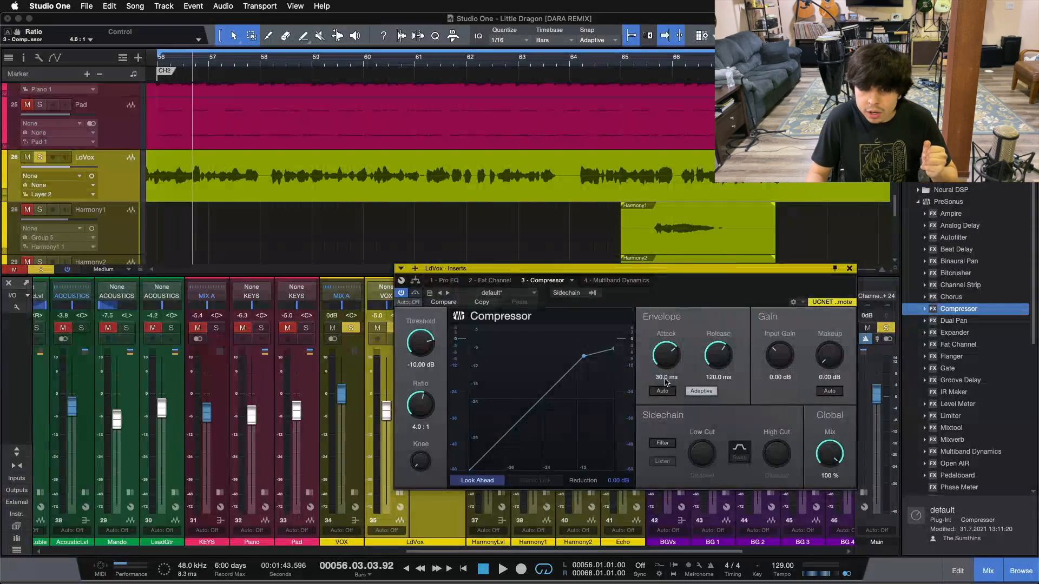
# Step: Set the Compressor's attack to 7 ms and its release to 40 ms
pyautogui.press('Return')
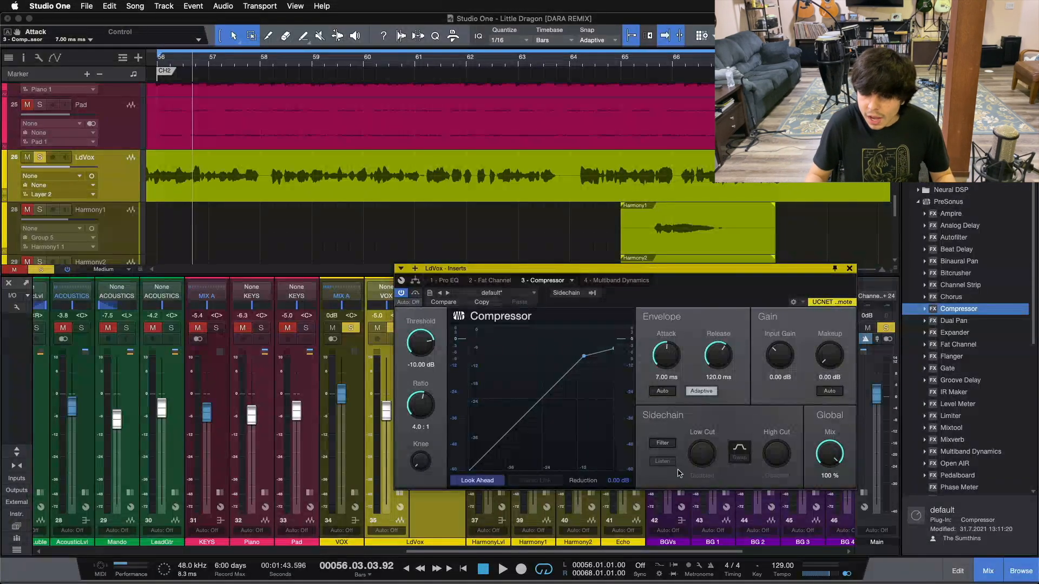
pyautogui.click(716, 379)
pyautogui.press('Return')
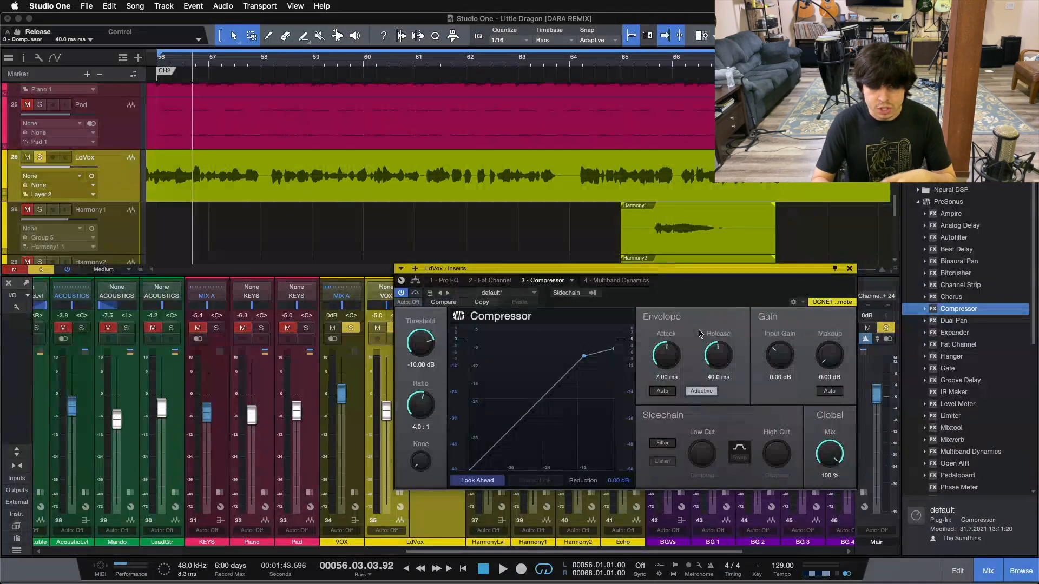
# Step: Play the soloed lead vocal from bar 56 and lower the Compressor's threshold to -18.72 dB
pyautogui.press('space')
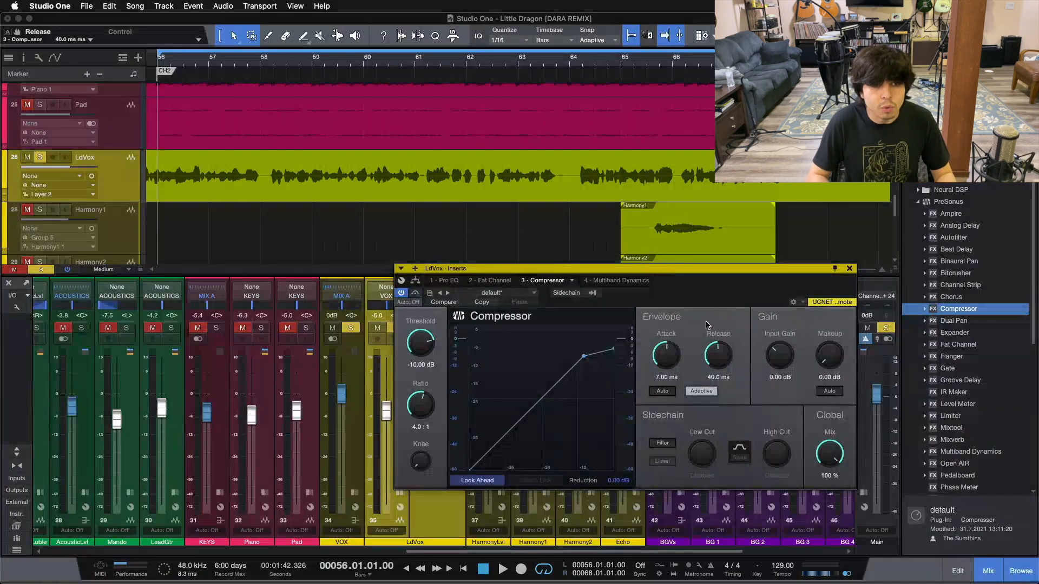
pyautogui.press('space')
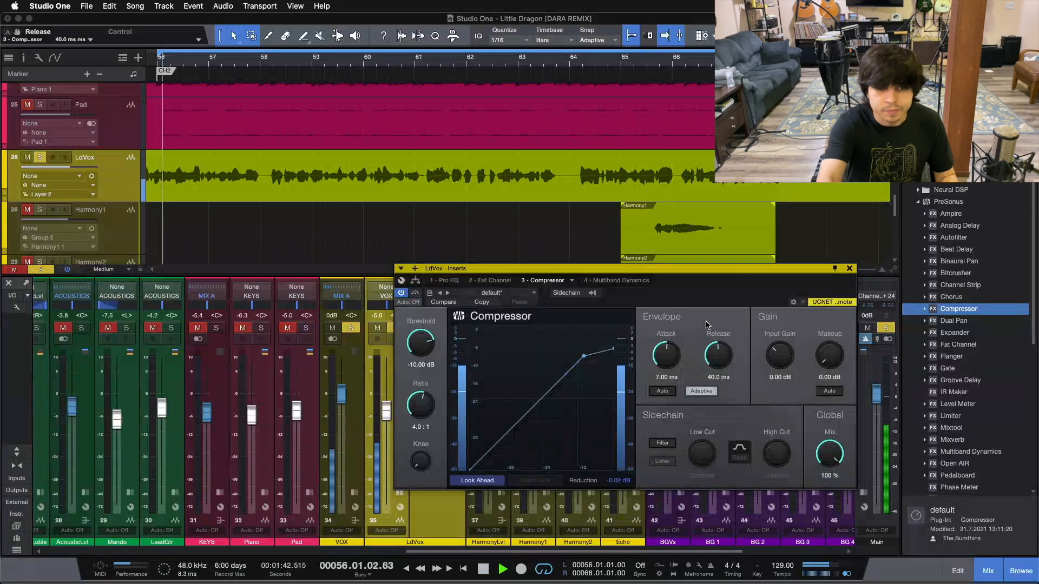
pyautogui.moveTo(430, 340); pyautogui.dragTo(431, 344)
pyautogui.scroll(-3, 431, 345)
pyautogui.scroll(-1, 430, 345)
pyautogui.scroll(-2, 430, 344)
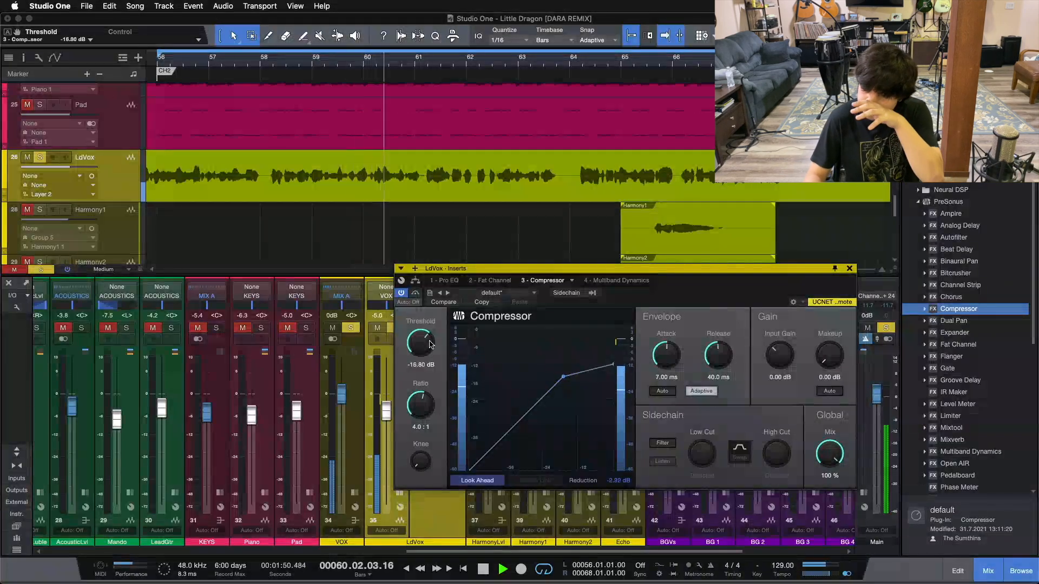
pyautogui.scroll(-1, 430, 345)
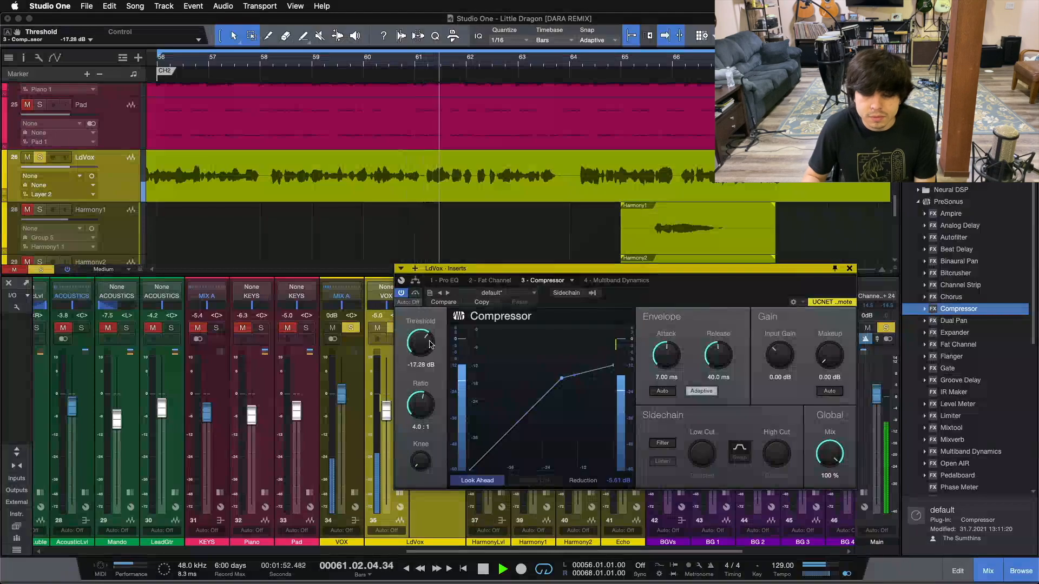
pyautogui.scroll(-1, 430, 345)
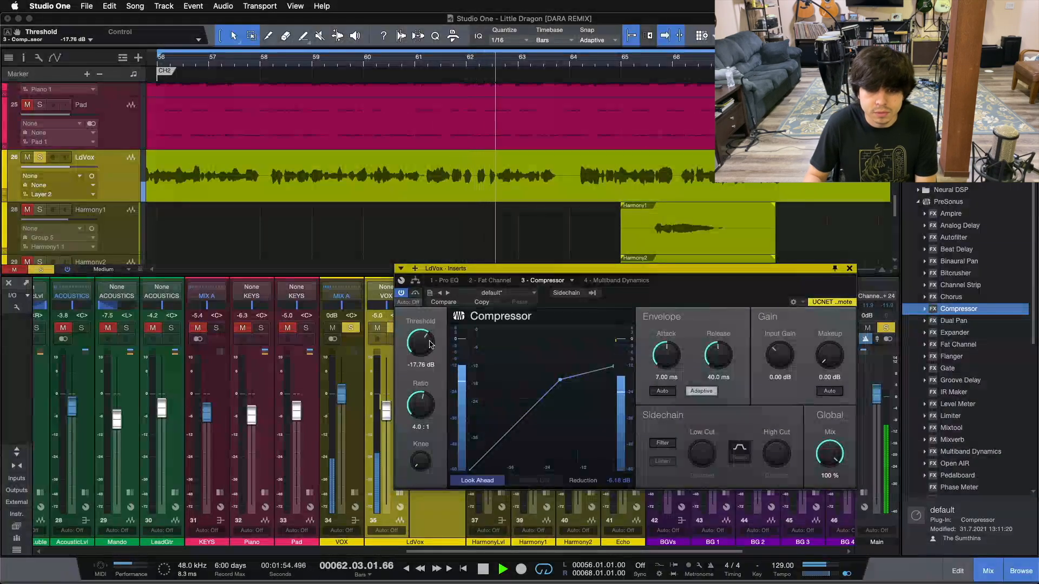
pyautogui.scroll(-1, 430, 344)
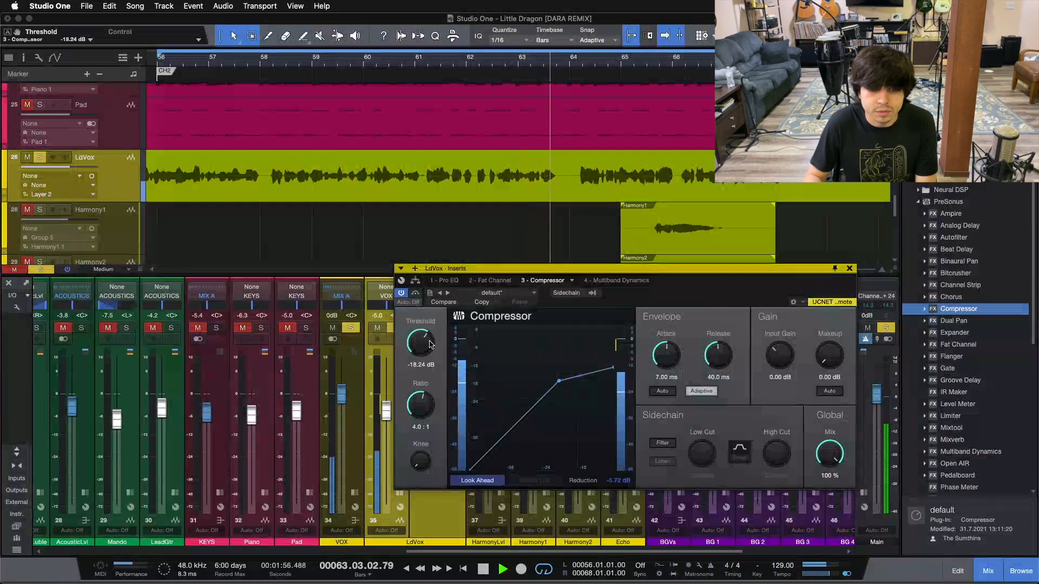
pyautogui.scroll(-1, 430, 344)
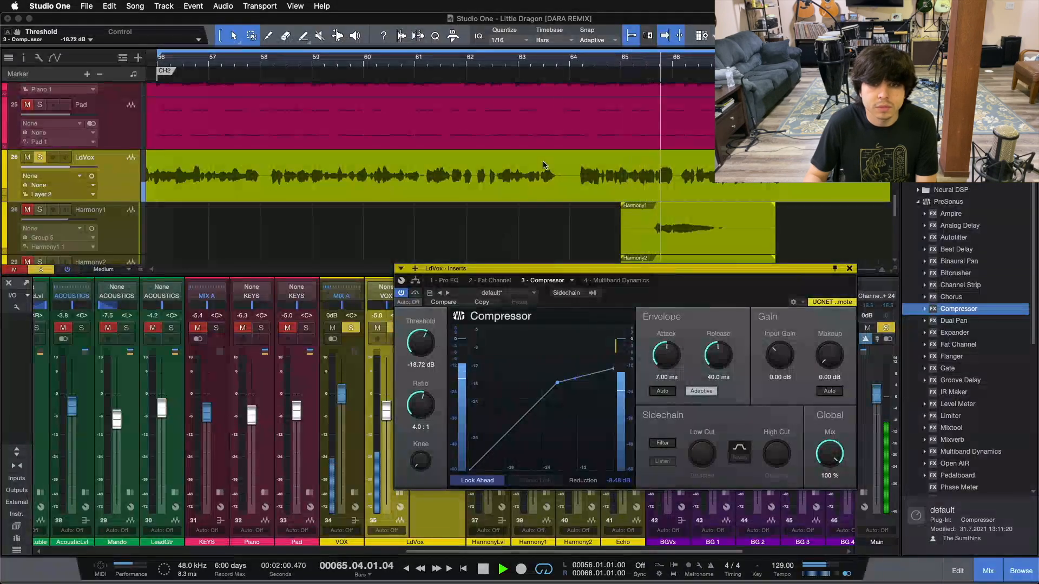
# Step: Replay the phrase around bar 64 and fine-tune the Compressor to 6.32 ms attack, 44.7 ms release and -19.20 dB threshold
pyautogui.click(569, 72)
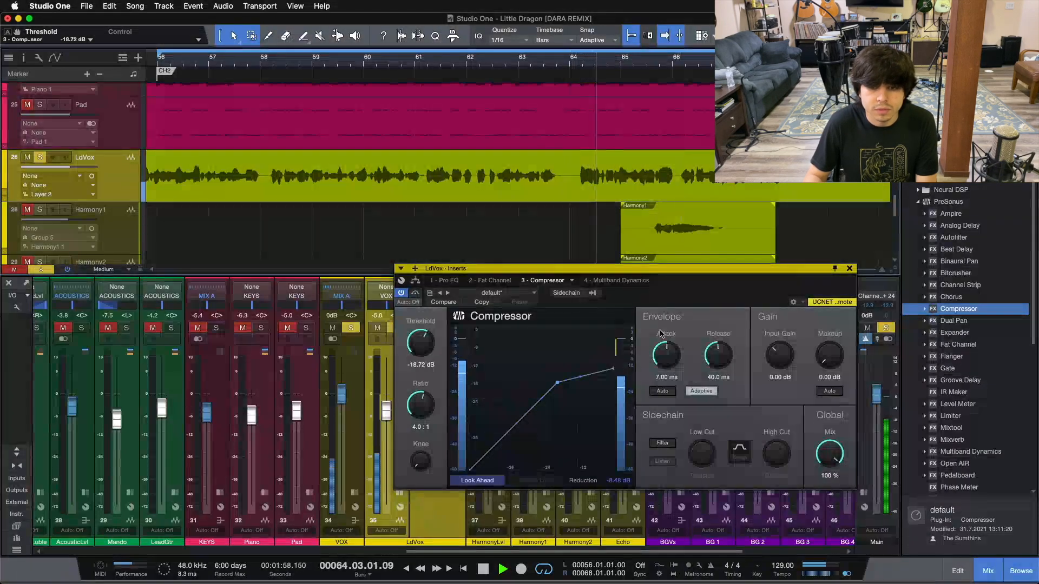
pyautogui.scroll(-1, 667, 357)
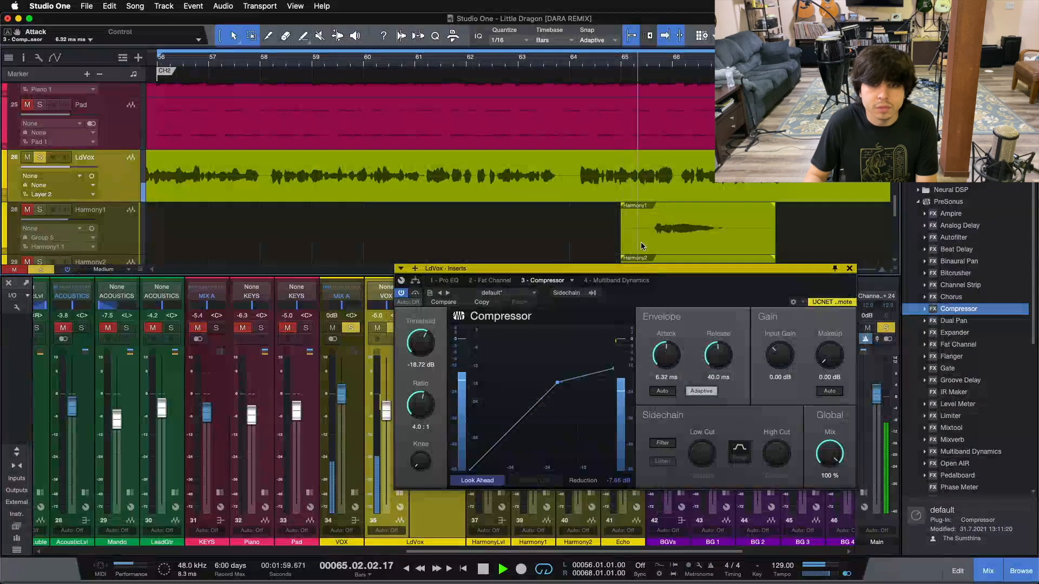
pyautogui.click(564, 59)
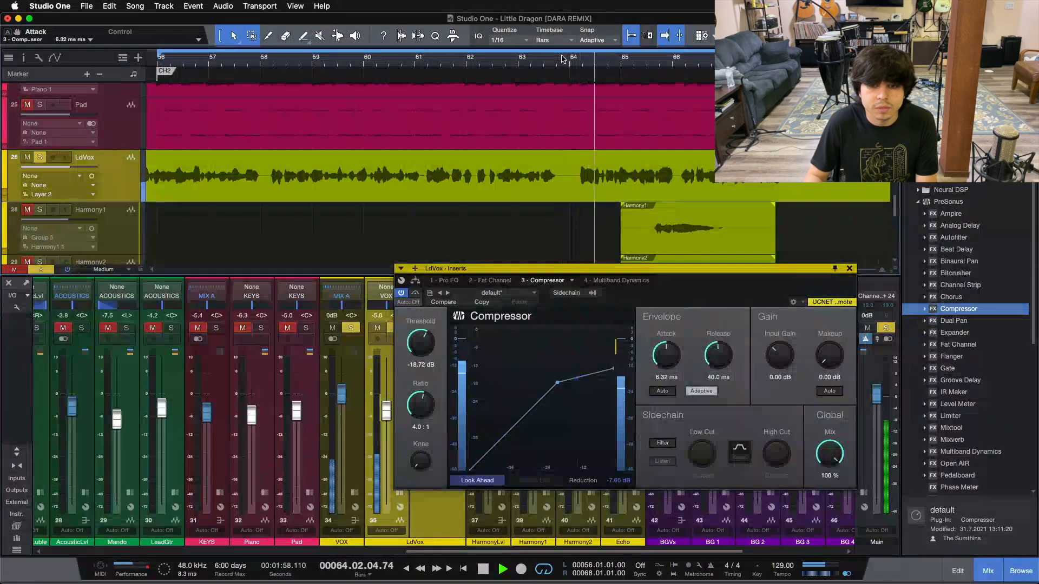
pyautogui.click(563, 59)
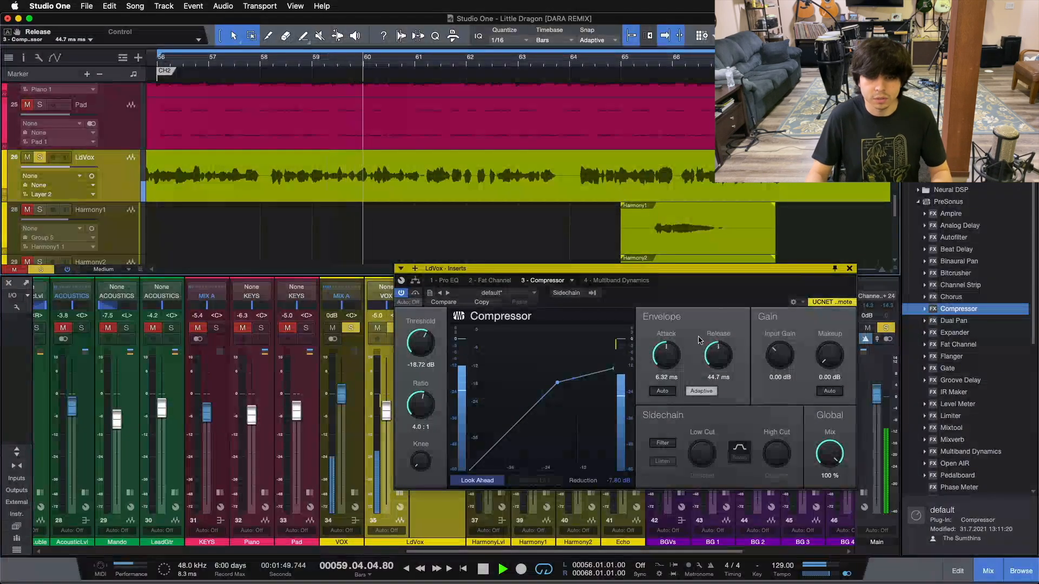
pyautogui.moveTo(428, 341); pyautogui.dragTo(428, 342)
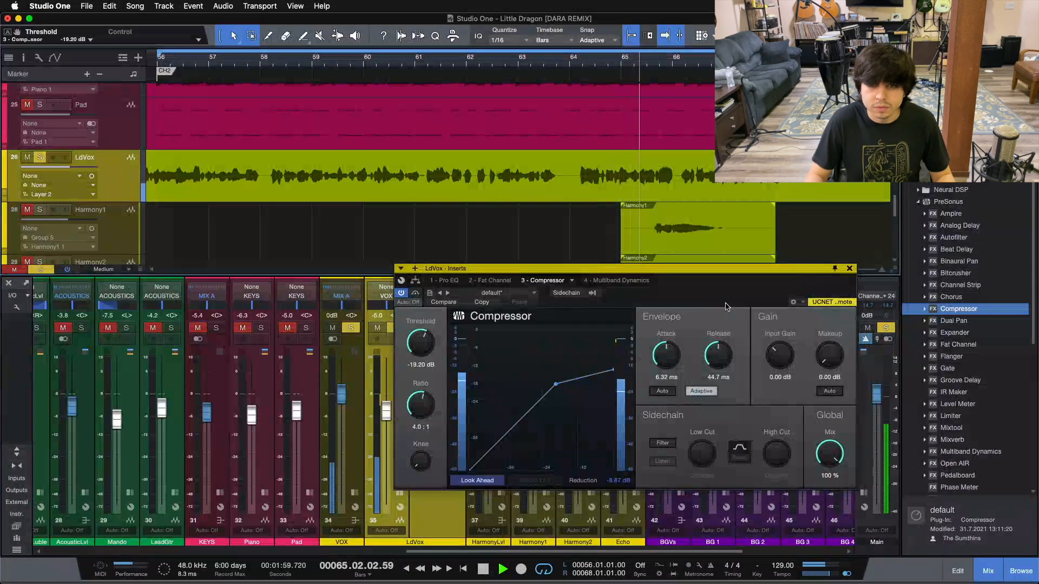
pyautogui.press('space')
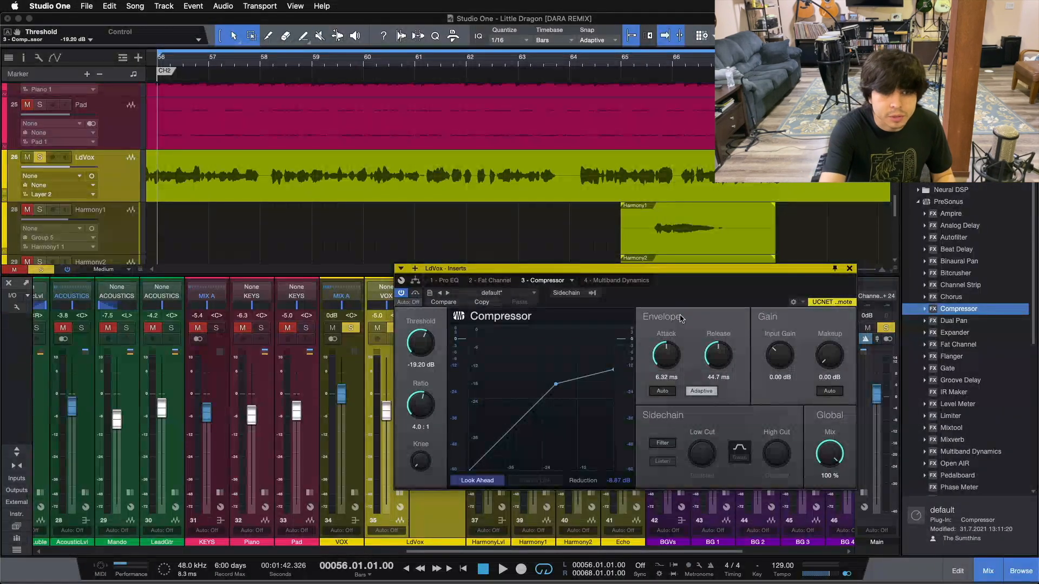
# Step: Play the vocal from bar 56 and raise the Compressor's makeup gain to 3.84 dB, checking the level against bypass
pyautogui.press('space')
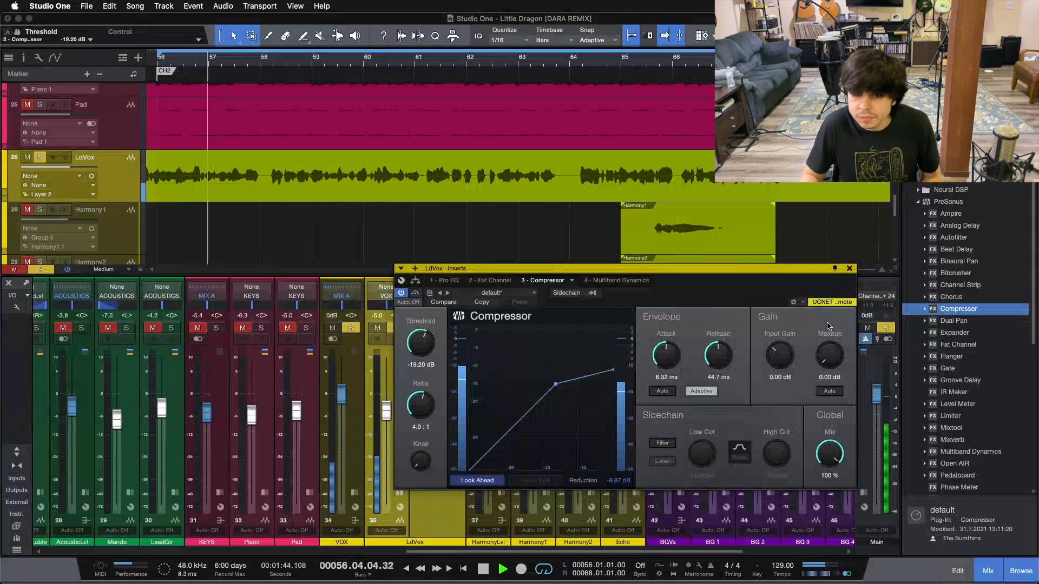
pyautogui.moveTo(830, 353); pyautogui.dragTo(831, 350)
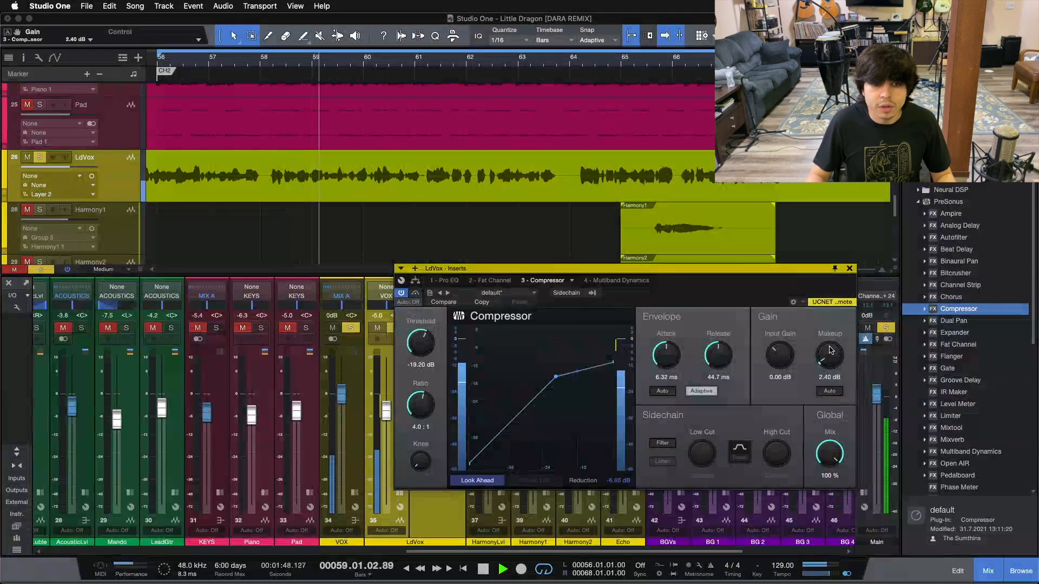
pyautogui.moveTo(664, 297); pyautogui.dragTo(788, 305)
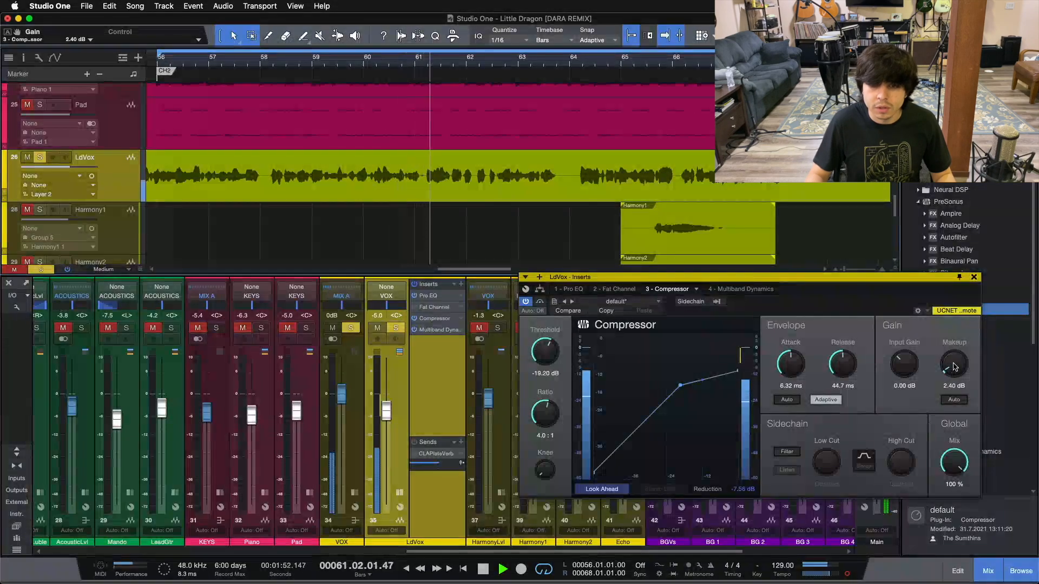
pyautogui.scroll(1, 956, 367)
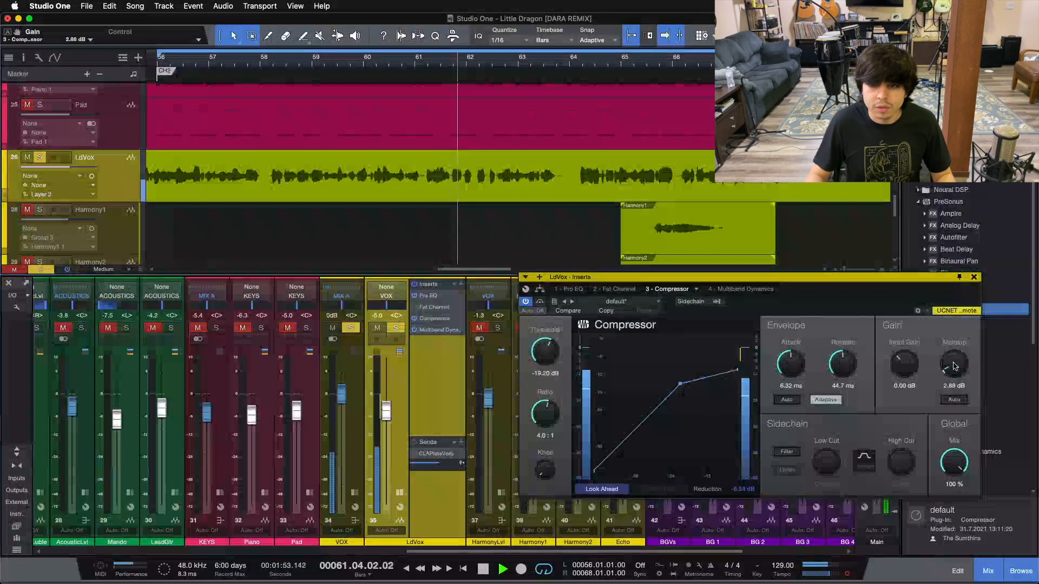
pyautogui.click(539, 302)
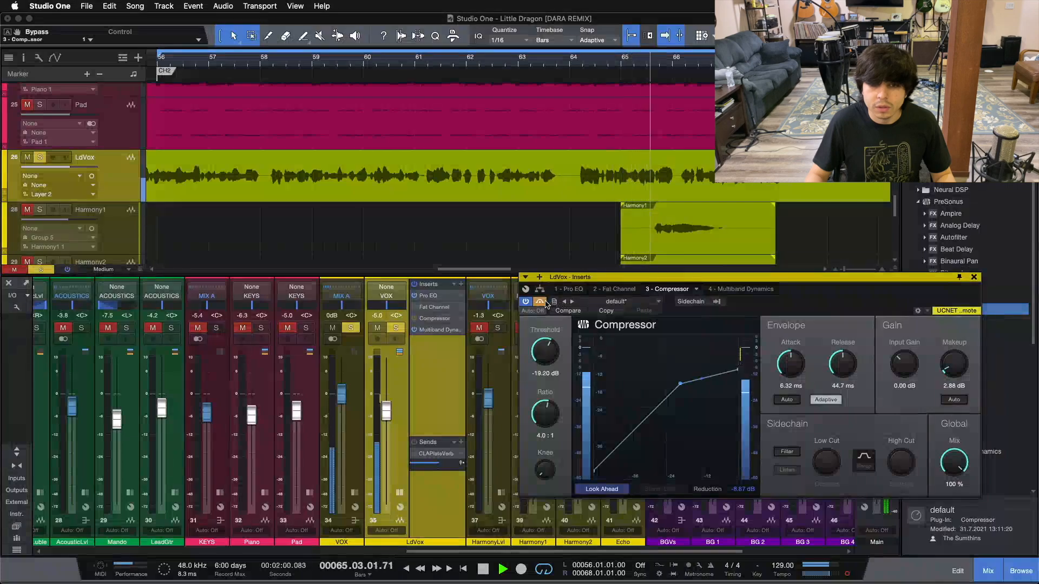
pyautogui.moveTo(952, 374); pyautogui.dragTo(951, 369)
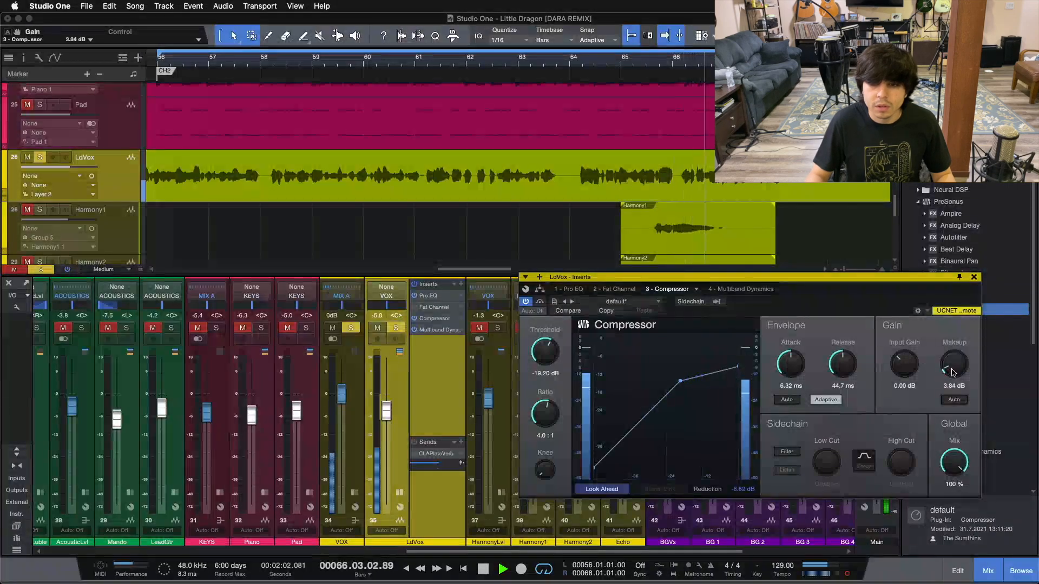
# Step: Replay the vocal from bar 64 and compare it with the Compressor bypassed and active
pyautogui.click(575, 62)
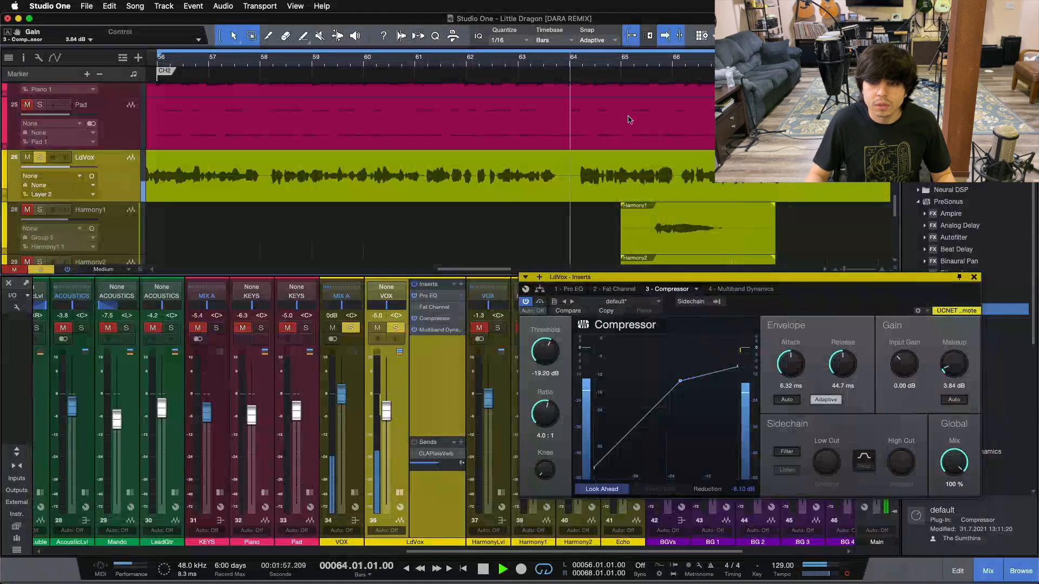
pyautogui.click(538, 306)
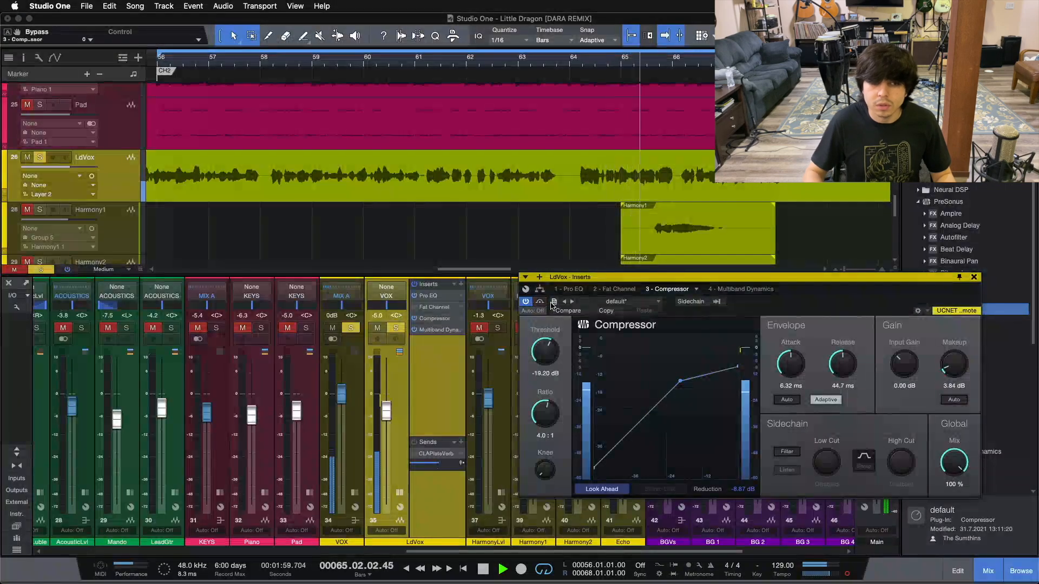
pyautogui.click(540, 302)
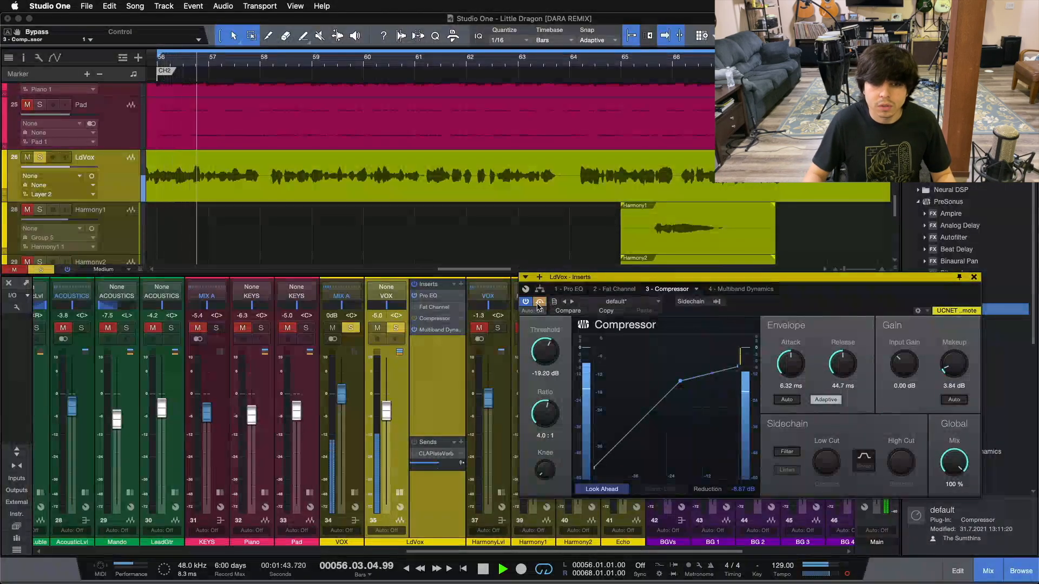
pyautogui.click(538, 305)
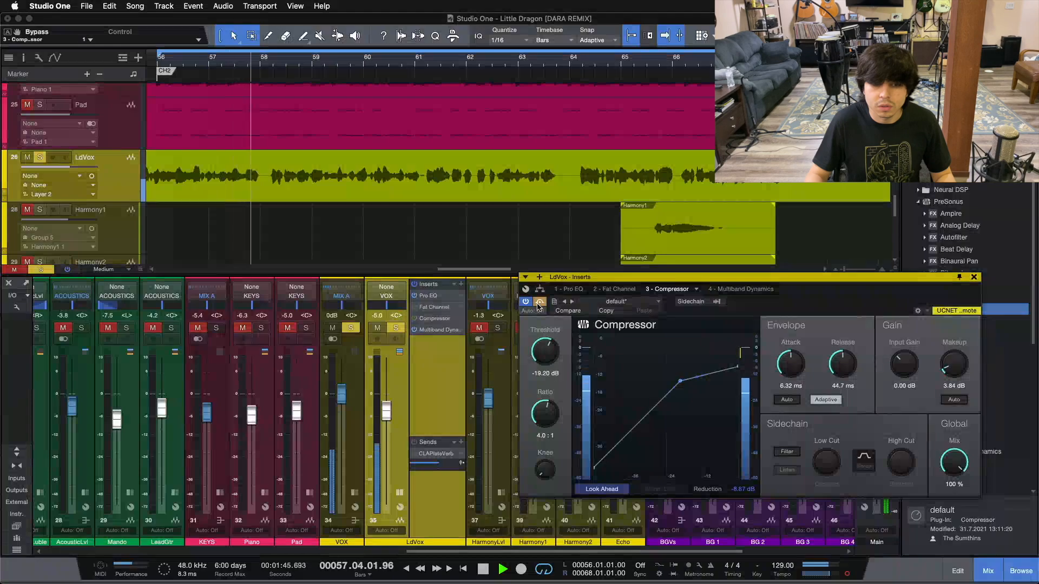
pyautogui.click(538, 305)
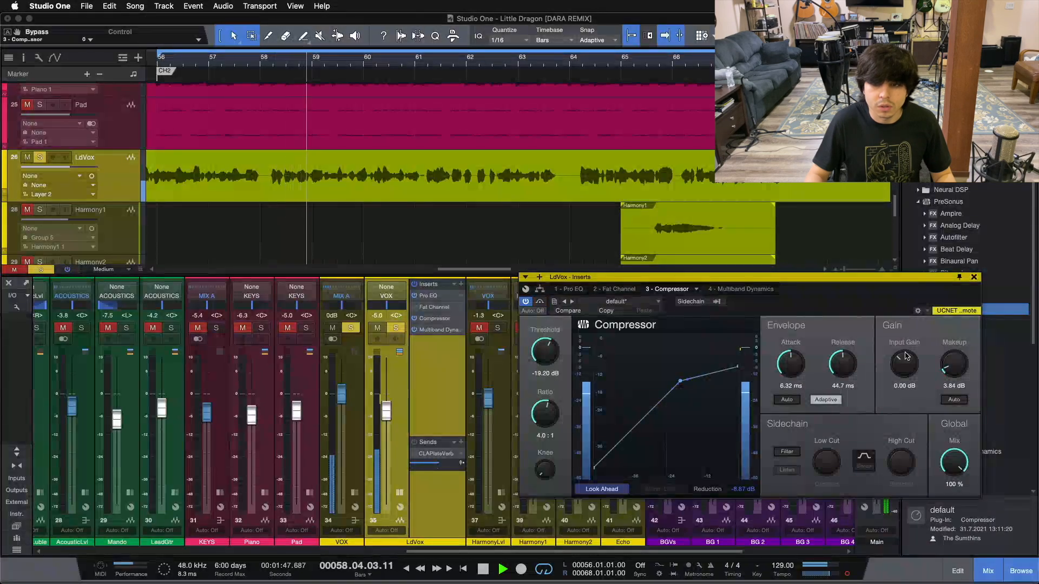
# Step: Unsolo LdVox to hear the full mix and raise the Compressor's makeup gain to 4.32 dB
pyautogui.press('s')
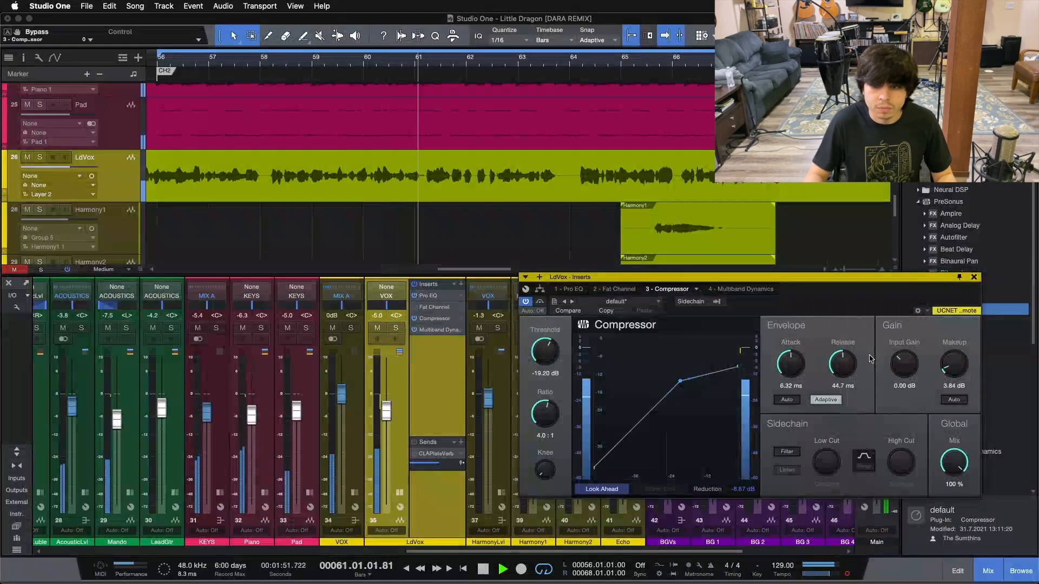
pyautogui.moveTo(954, 364); pyautogui.dragTo(954, 359)
pyautogui.moveTo(849, 305); pyautogui.dragTo(796, 303)
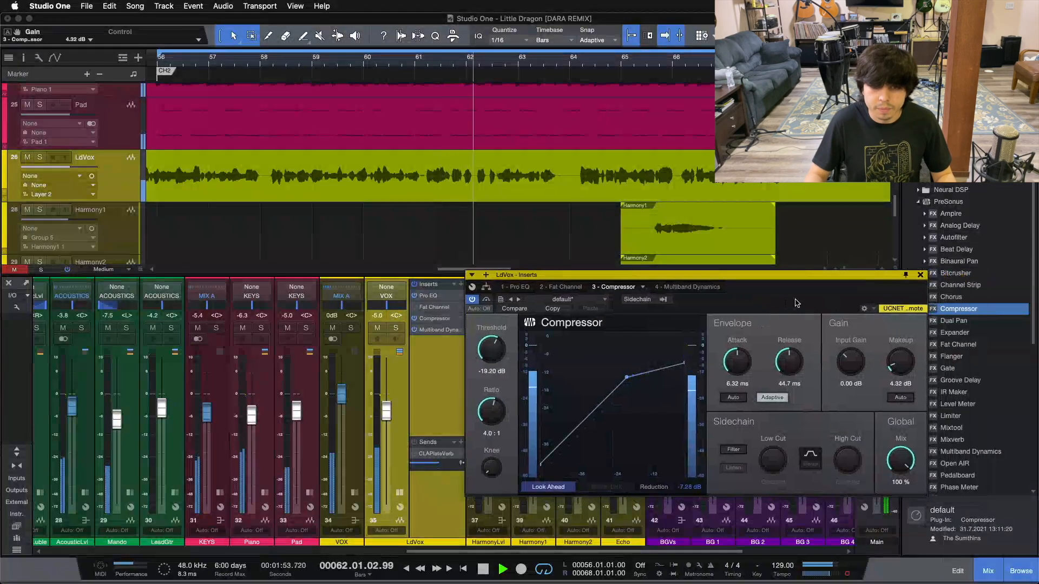
# Step: Close the Compressor window, compare the effect on and off in the full mix from the LdVox inserts, and stop playback
pyautogui.click(434, 318)
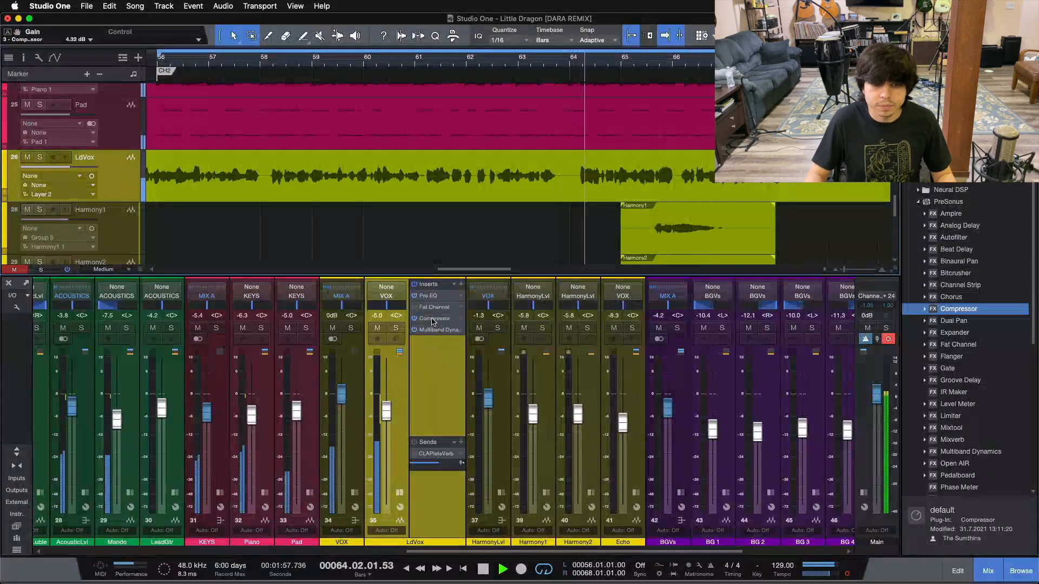
pyautogui.click(415, 319)
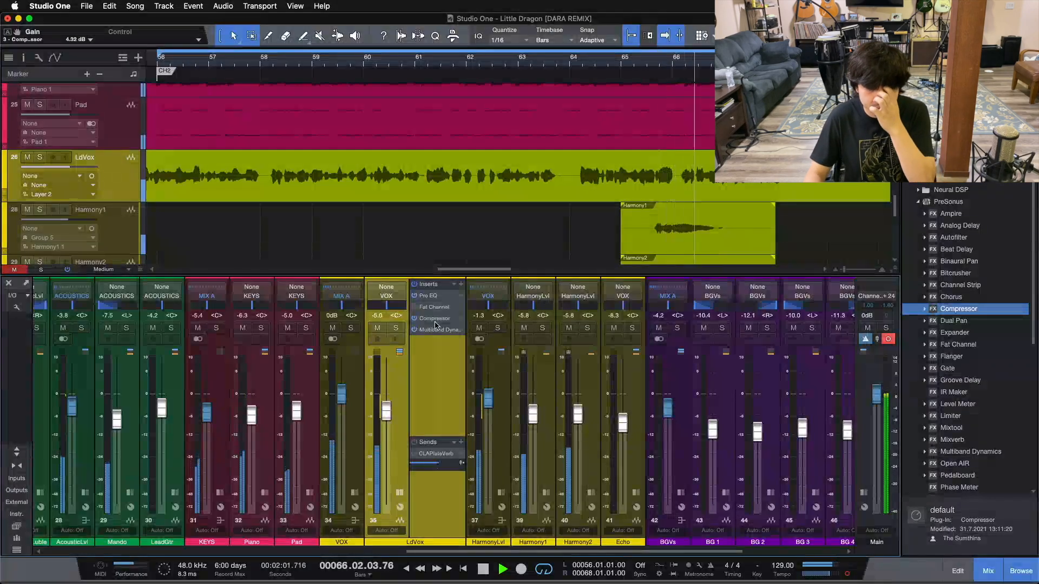
pyautogui.click(823, 575)
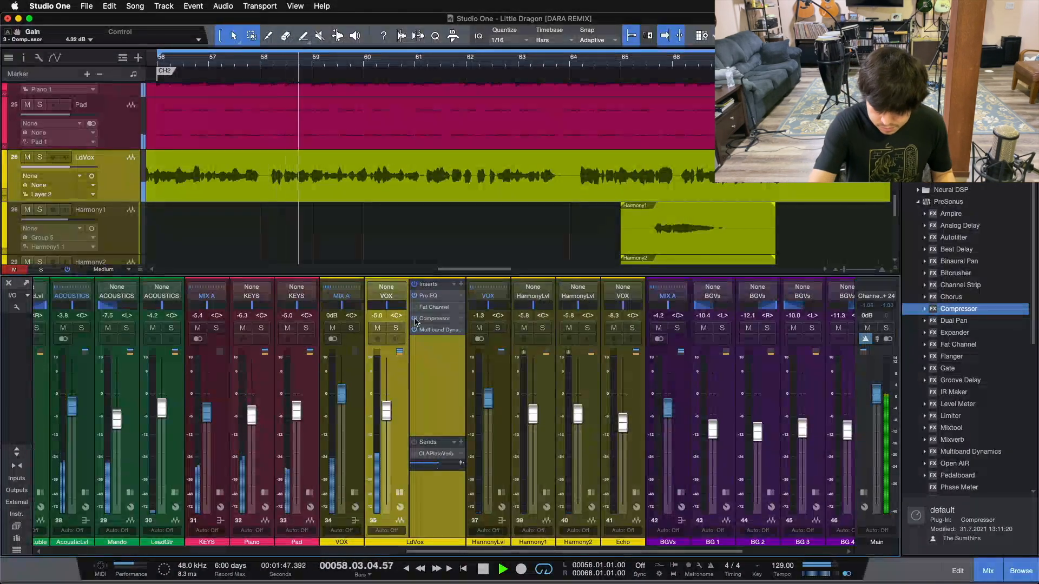
pyautogui.press('space')
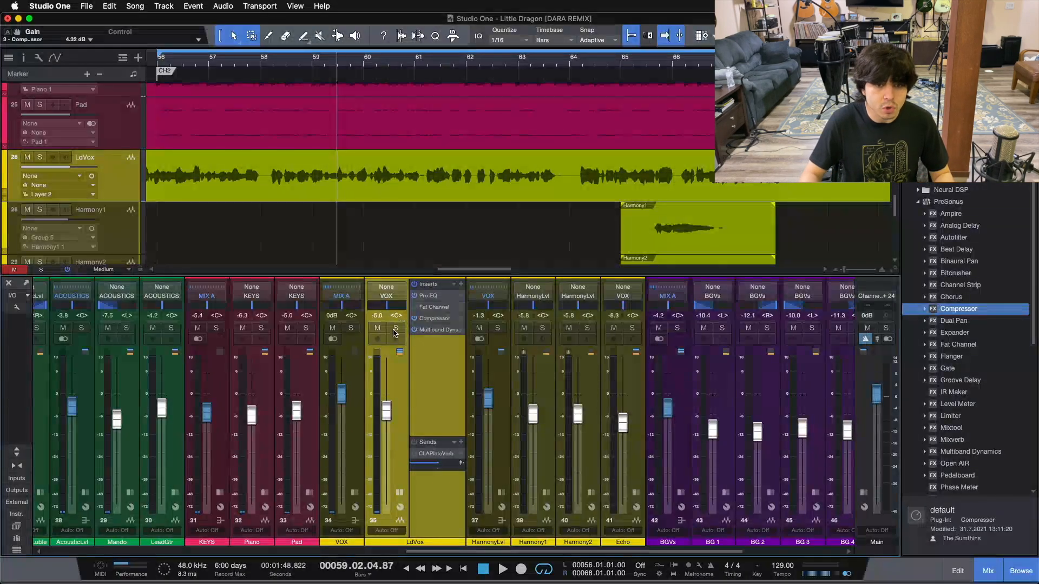
# Step: Solo LdVox, open its Compressor and play the vocal from bar 56
pyautogui.click(395, 329)
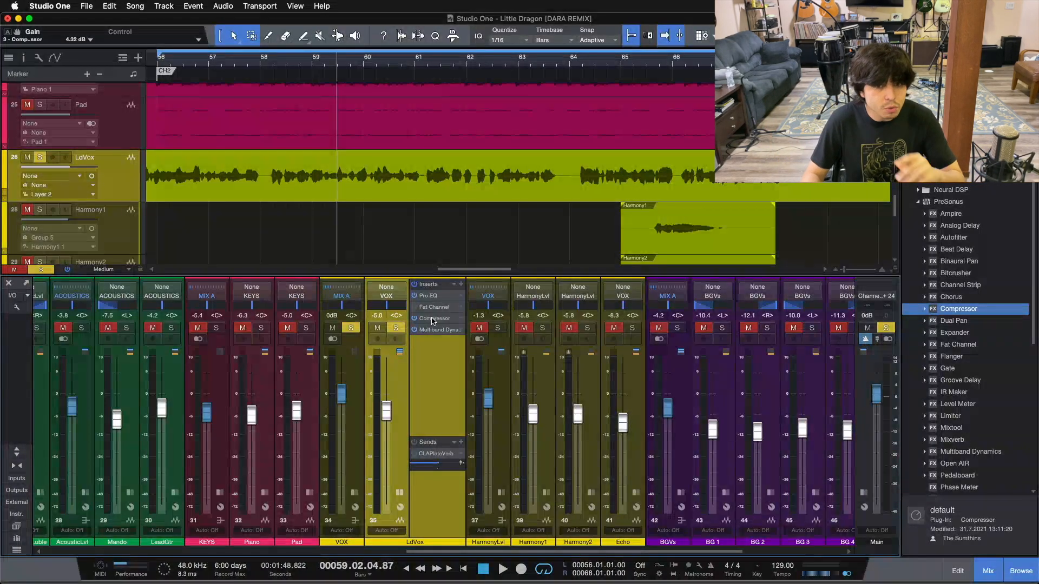
pyautogui.click(430, 318)
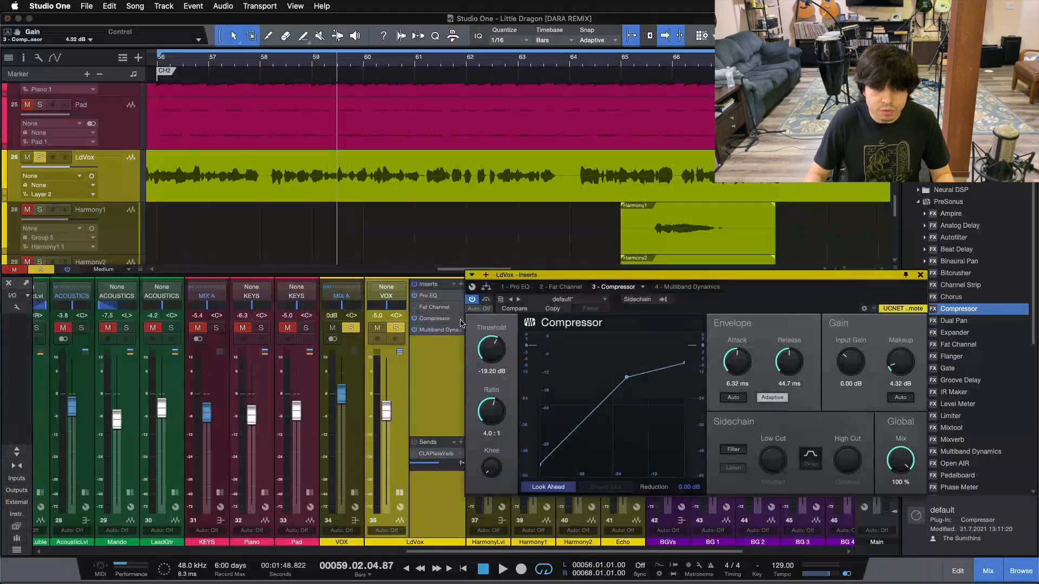
pyautogui.press('space')
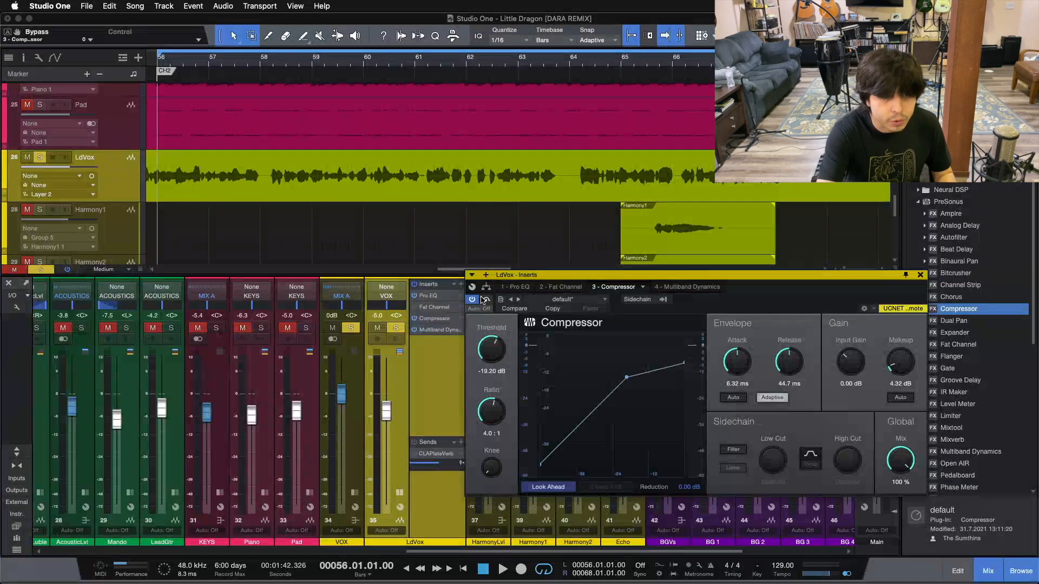
pyautogui.press('space')
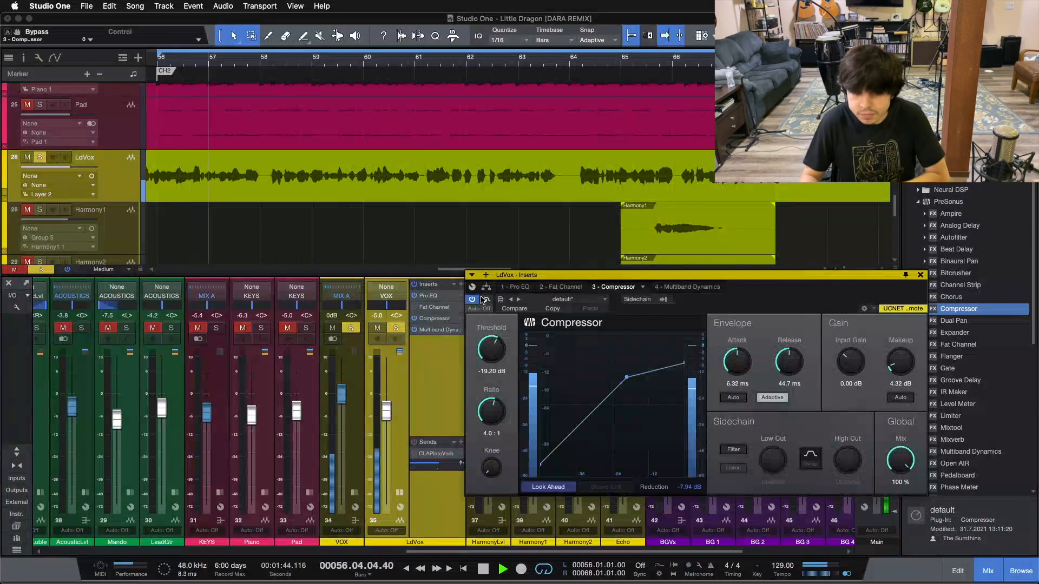
# Step: Compare the soloed vocal with the Compressor bypassed and active during playback, and close the Compressor window
pyautogui.click(484, 300)
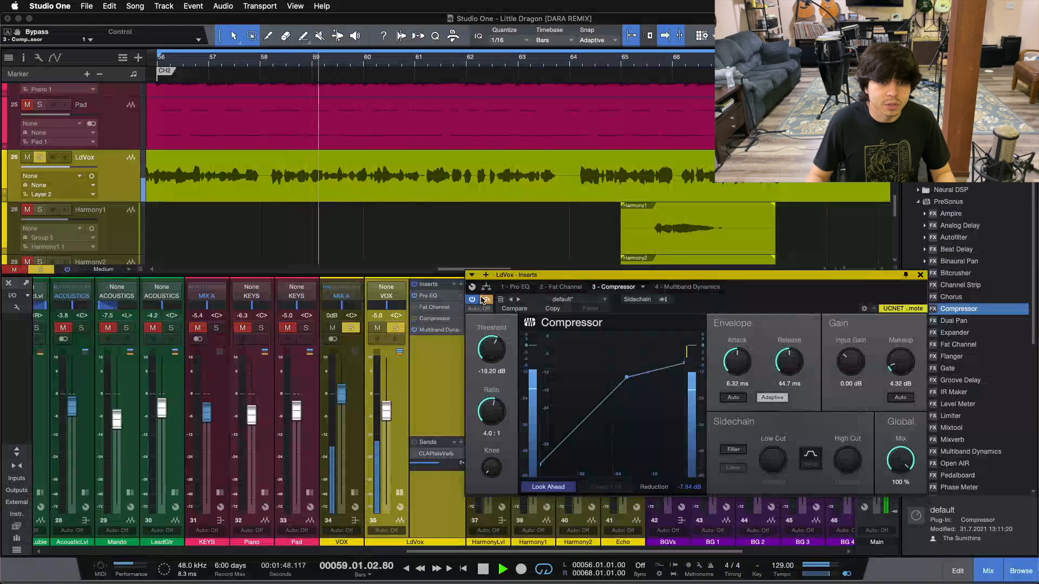
pyautogui.click(484, 300)
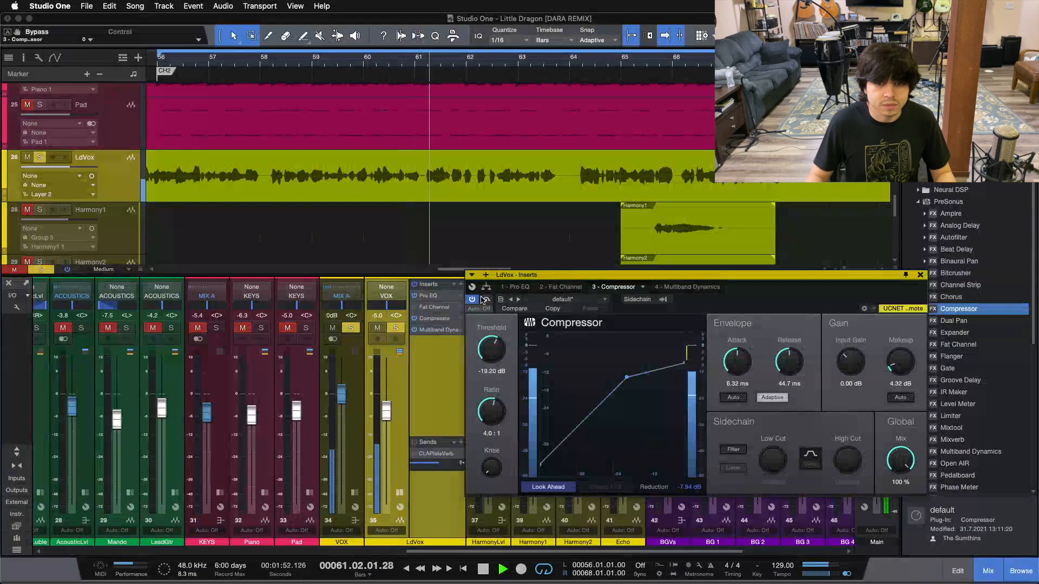
pyautogui.click(484, 300)
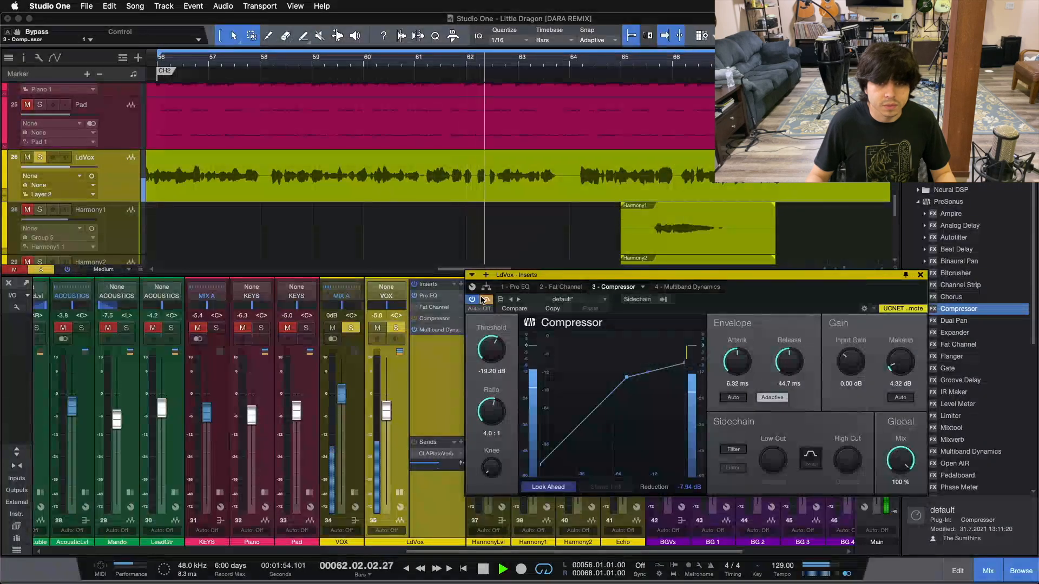
pyautogui.click(484, 300)
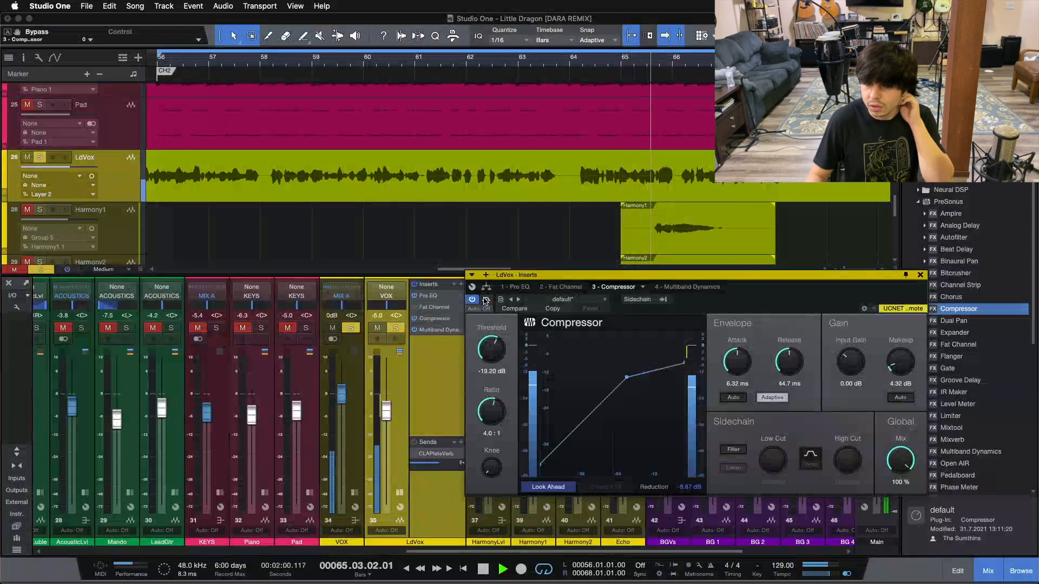
pyautogui.click(485, 301)
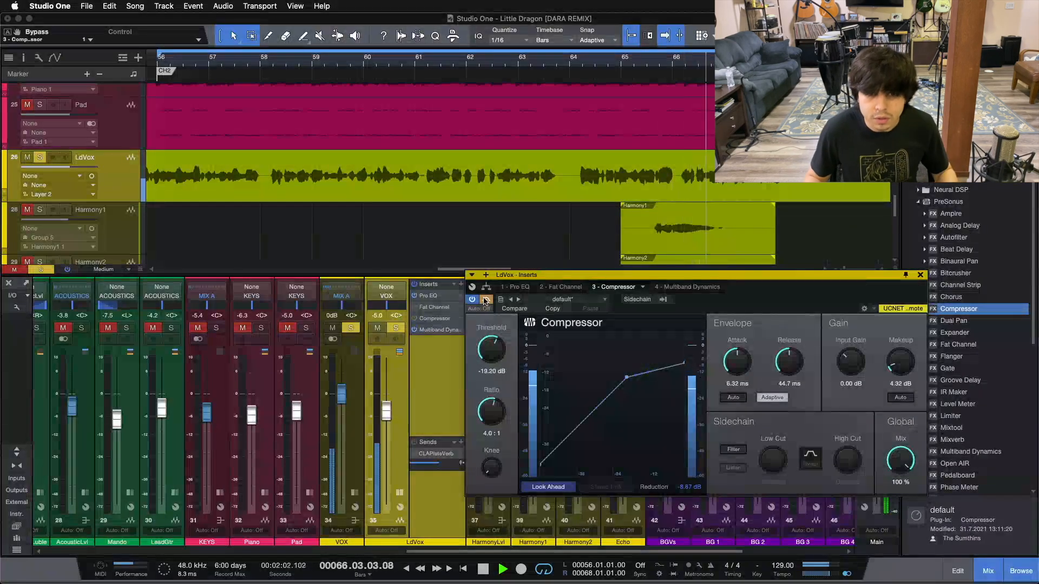
pyautogui.click(485, 301)
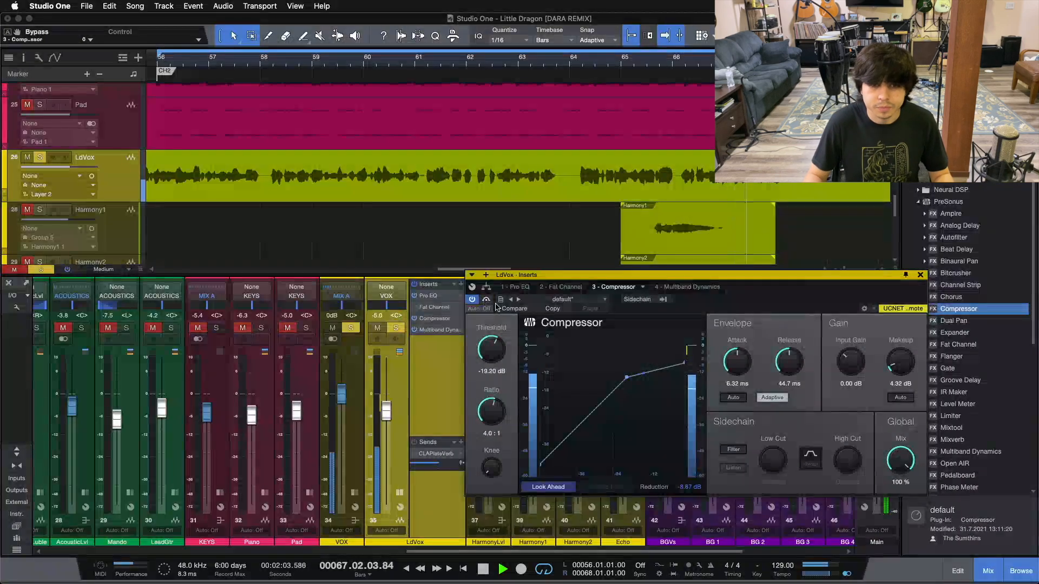
pyautogui.click(920, 276)
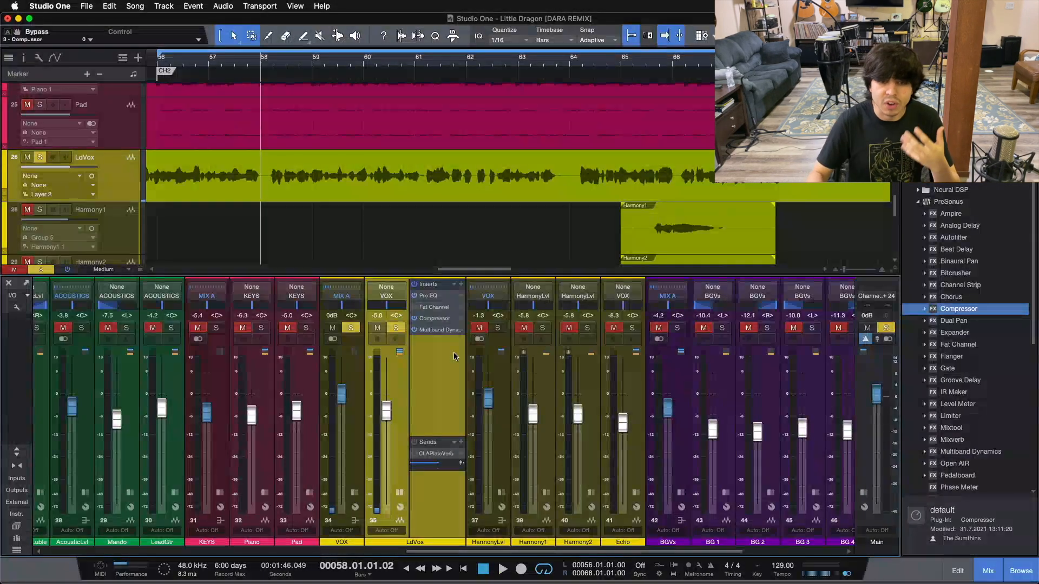
# Step: Open the Fat Channel XT on LdVox in place of the Compressor and play the vocal from bar 56, comparing it with bypass
pyautogui.click(425, 307)
pyautogui.press('KP_0')
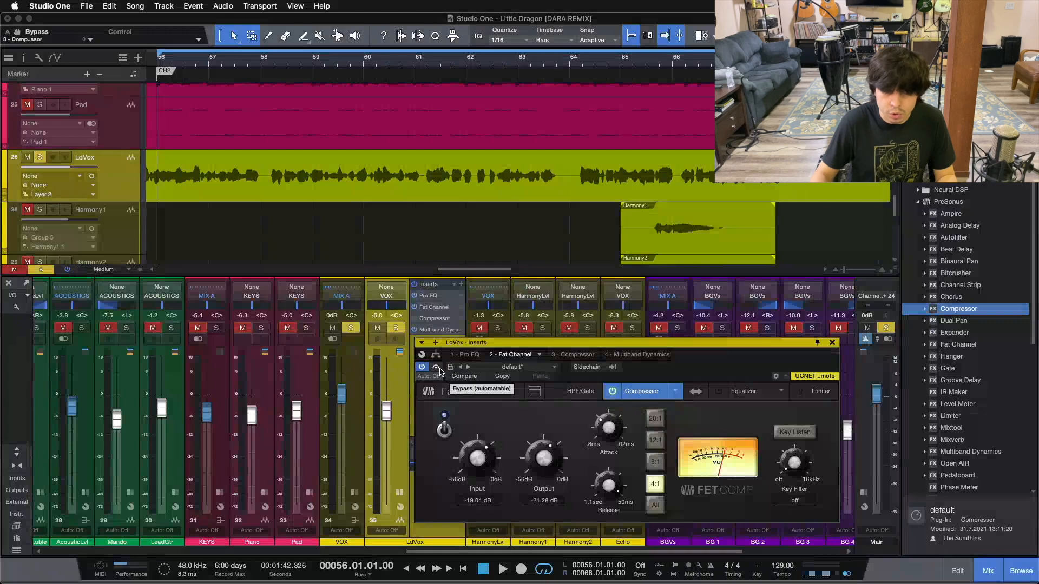
pyautogui.click(436, 367)
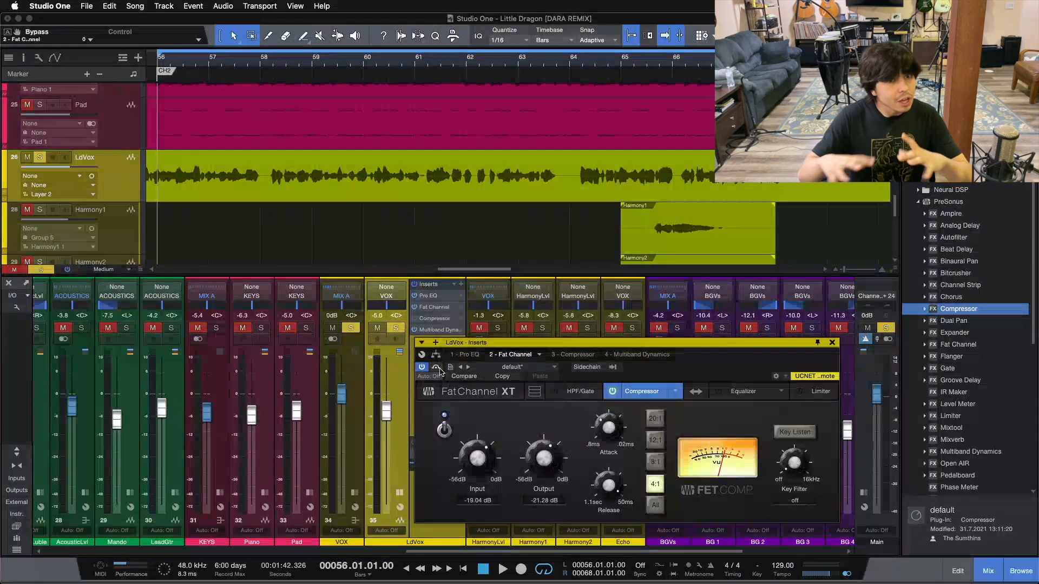
pyautogui.press('space')
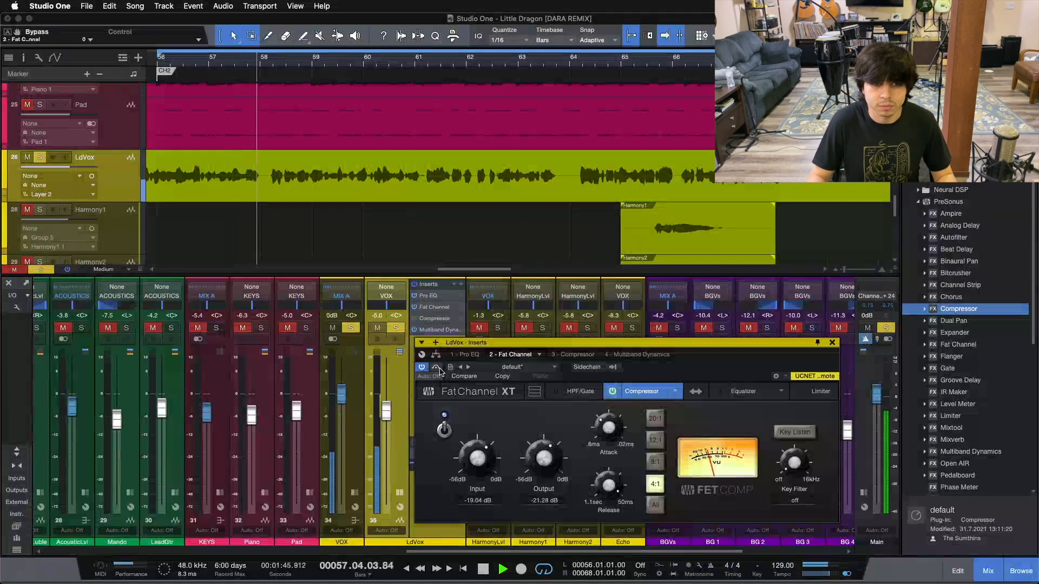
pyautogui.click(439, 368)
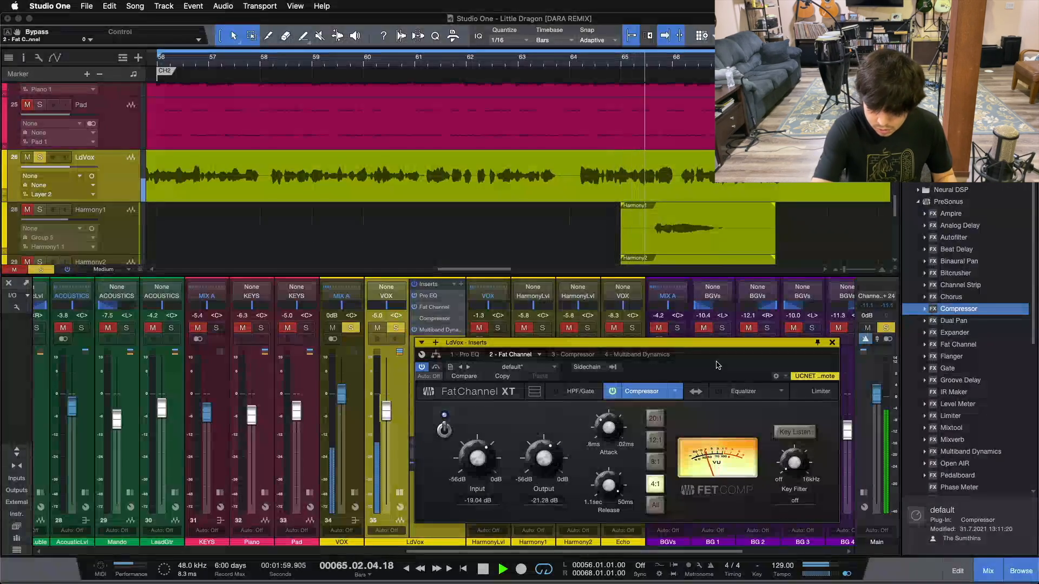
pyautogui.press('space')
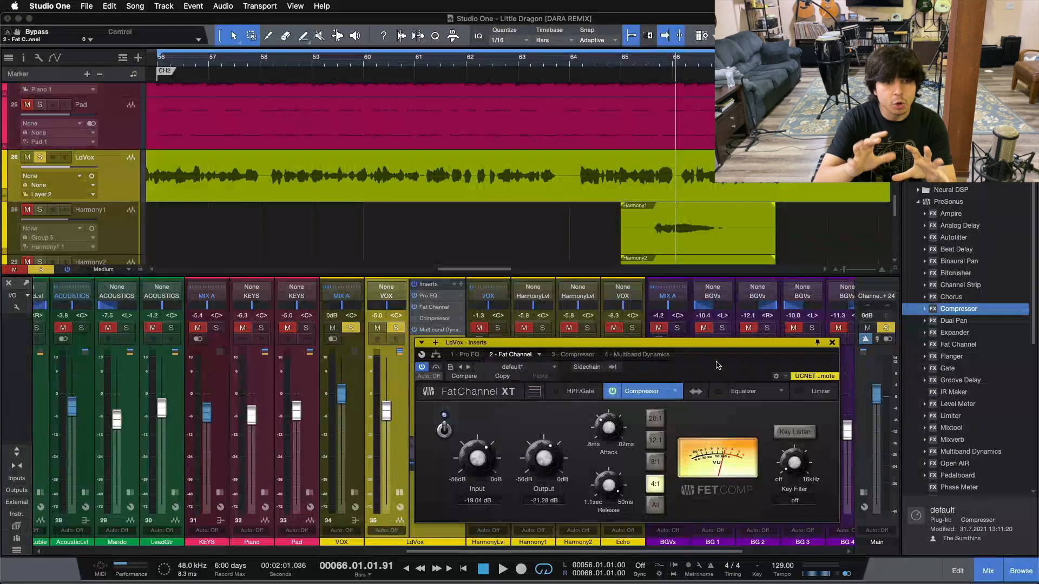
pyautogui.click(832, 342)
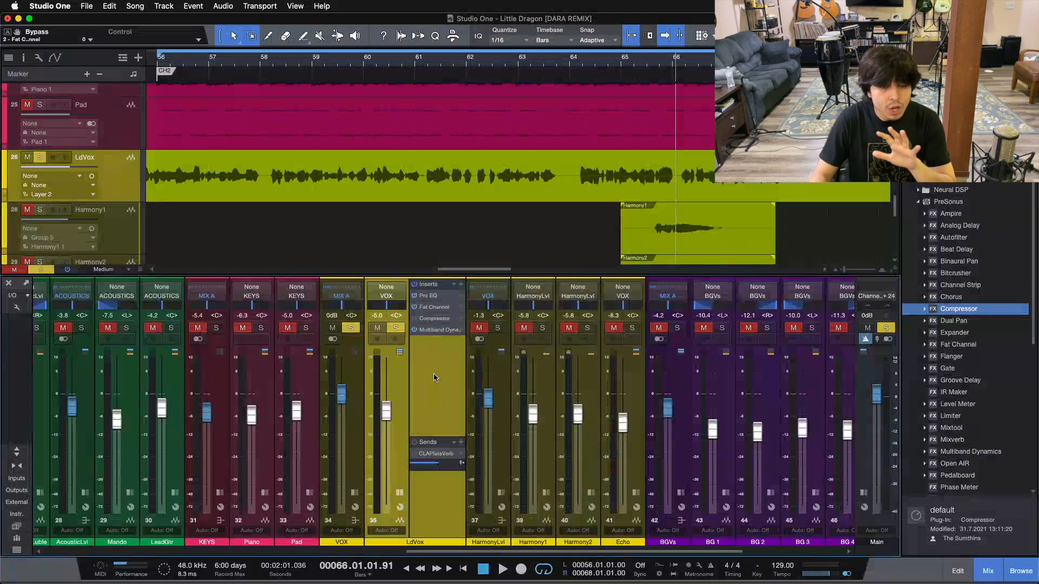
# Step: Review the Fat Channel XT's FET compressor controls, close it and switch LdVox back to the stock Compressor
pyautogui.click(435, 307)
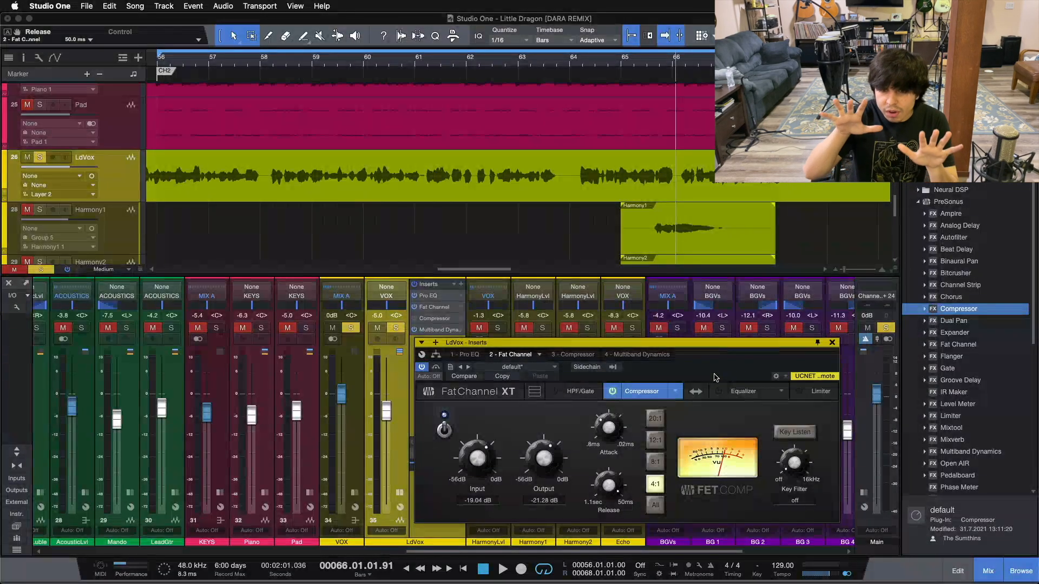
pyautogui.click(832, 344)
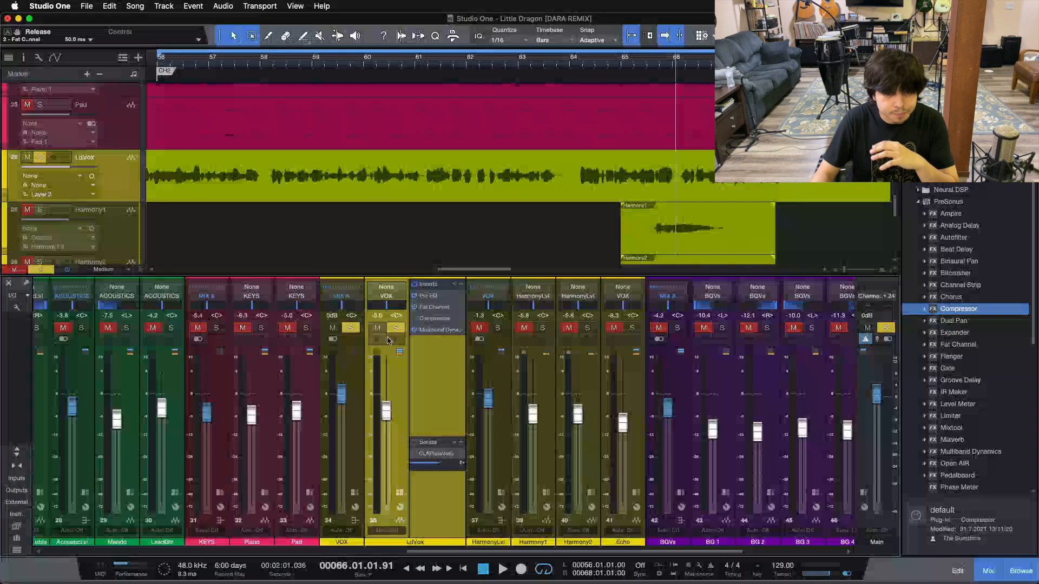
pyautogui.click(420, 318)
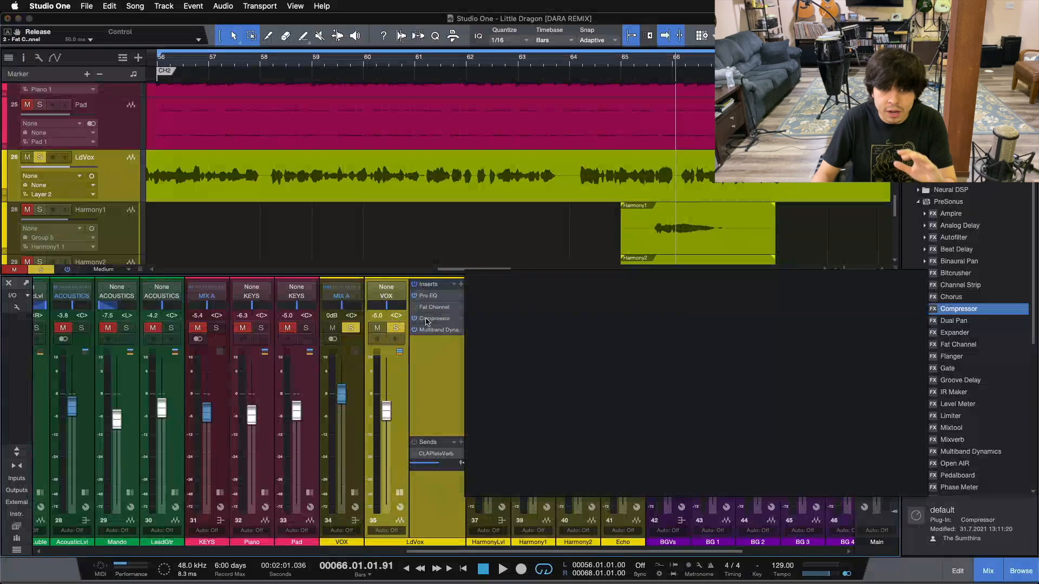